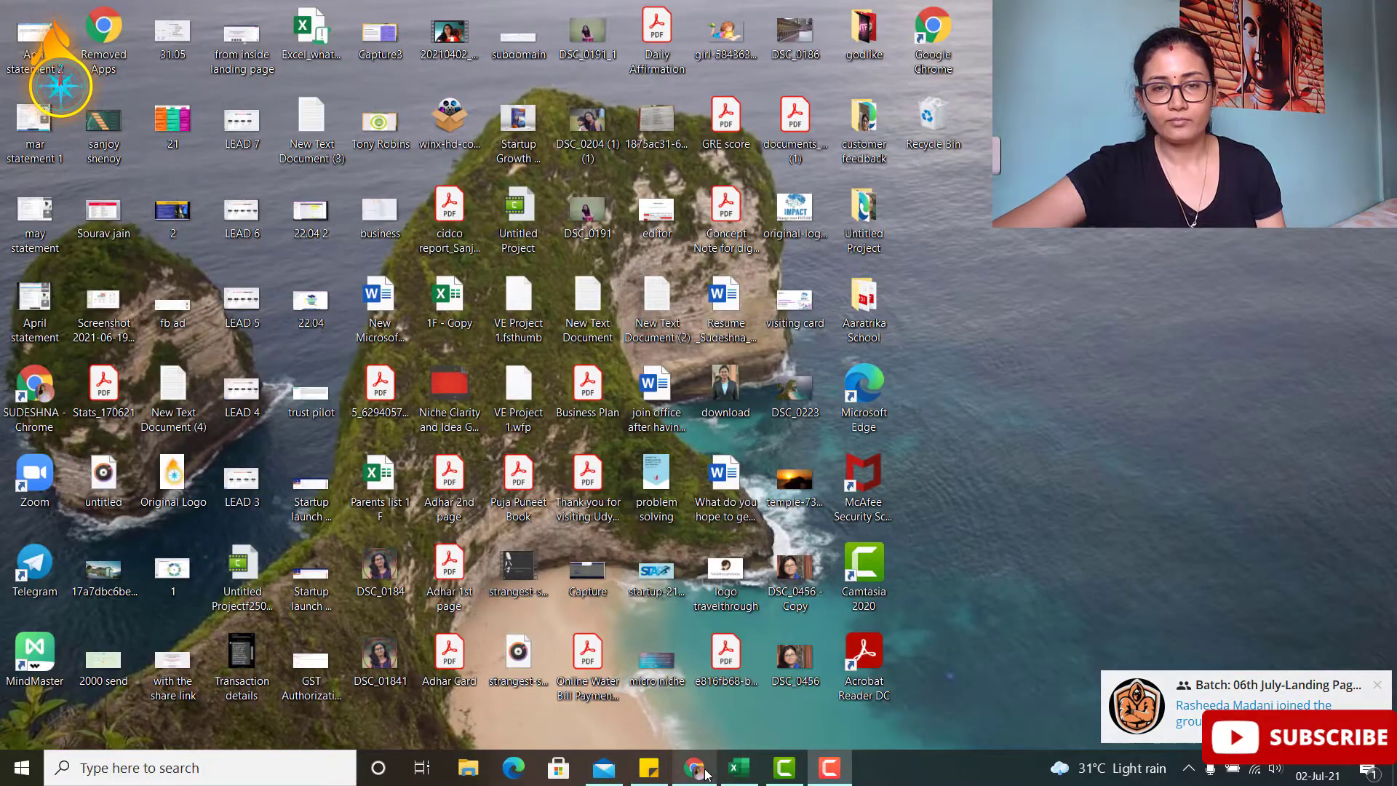
Bring Chrome forward and go back from the video analytics to the Channel content uploads list, scrolling through it
{"action": "left_click", "coordinate": [695, 768]}
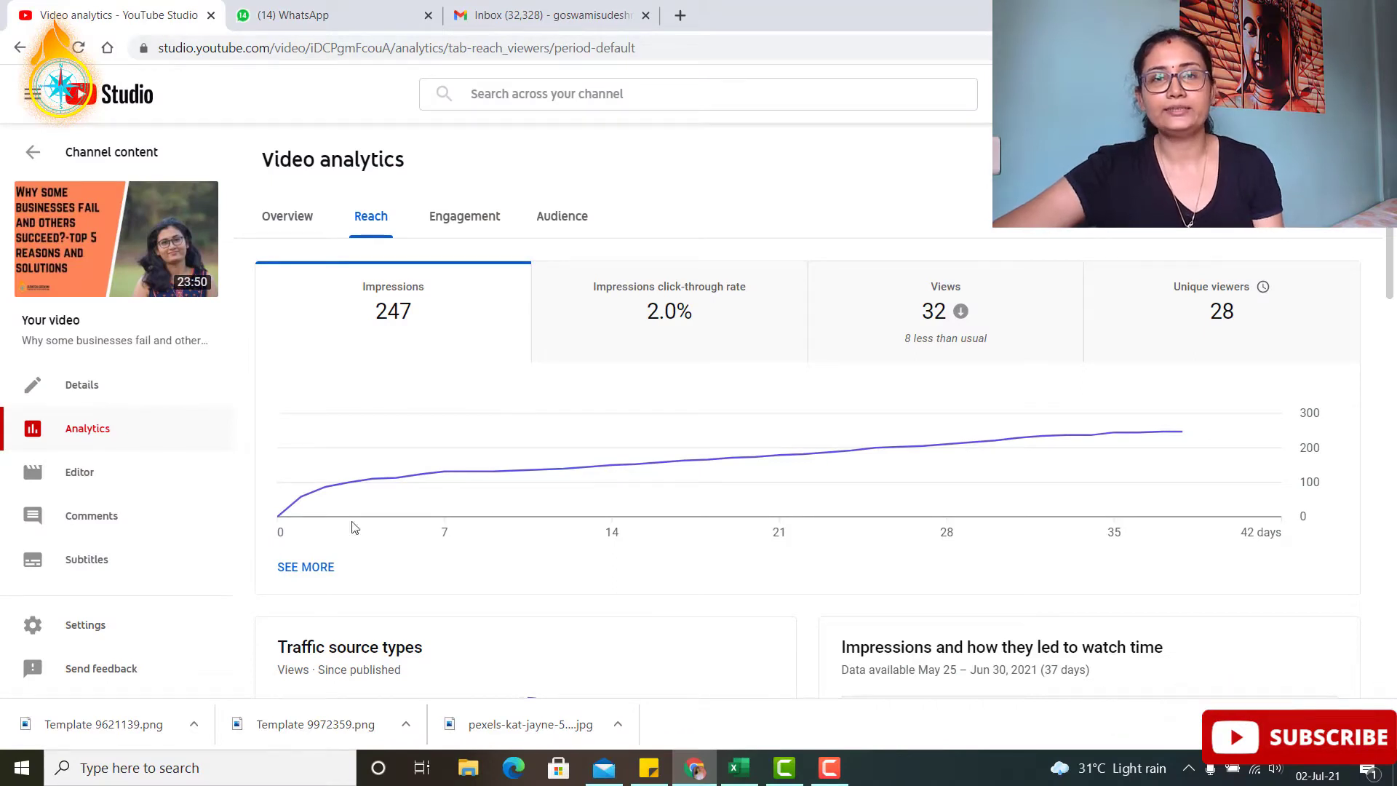
{"action": "left_click", "coordinate": [35, 153]}
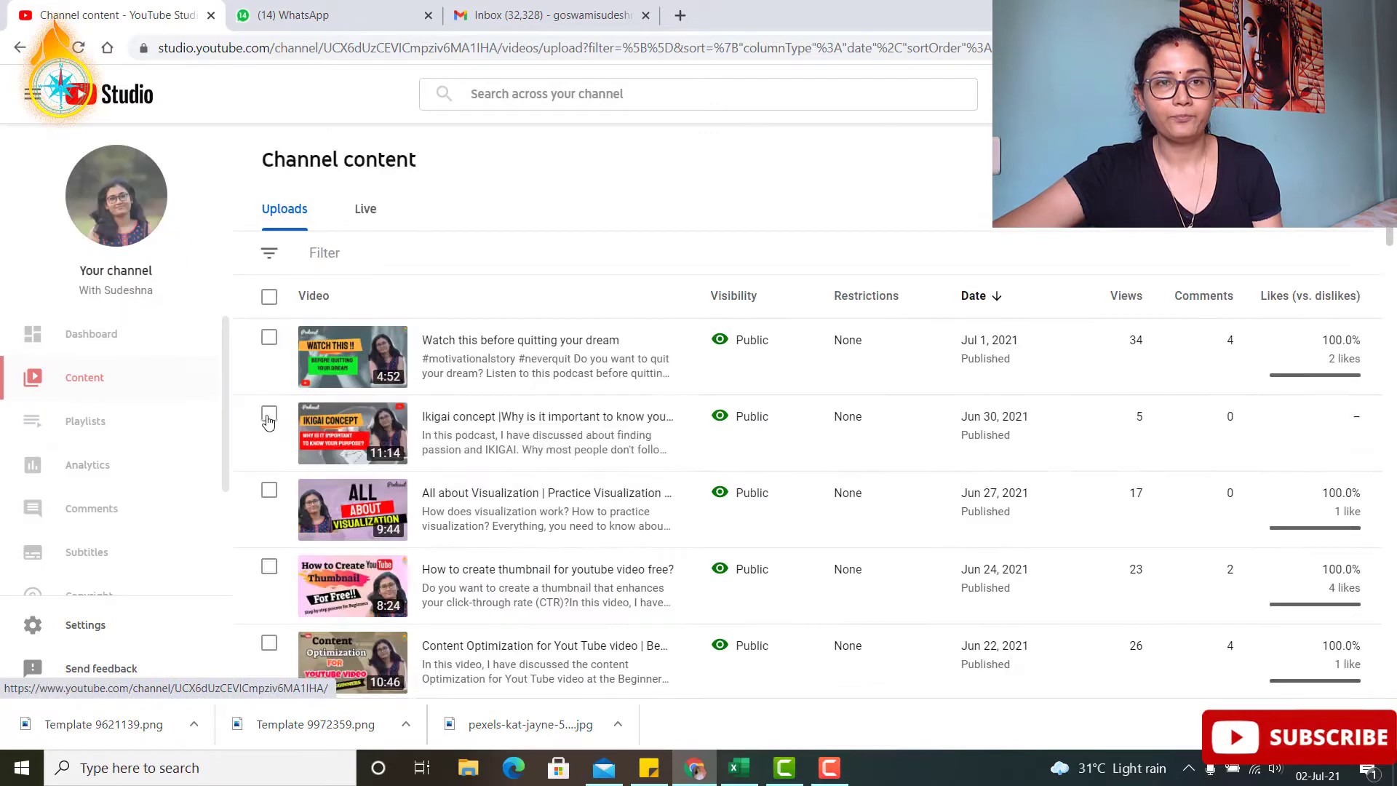
{"action": "scroll", "coordinate": [571, 454], "scroll_direction": "down", "scroll_amount": 5}
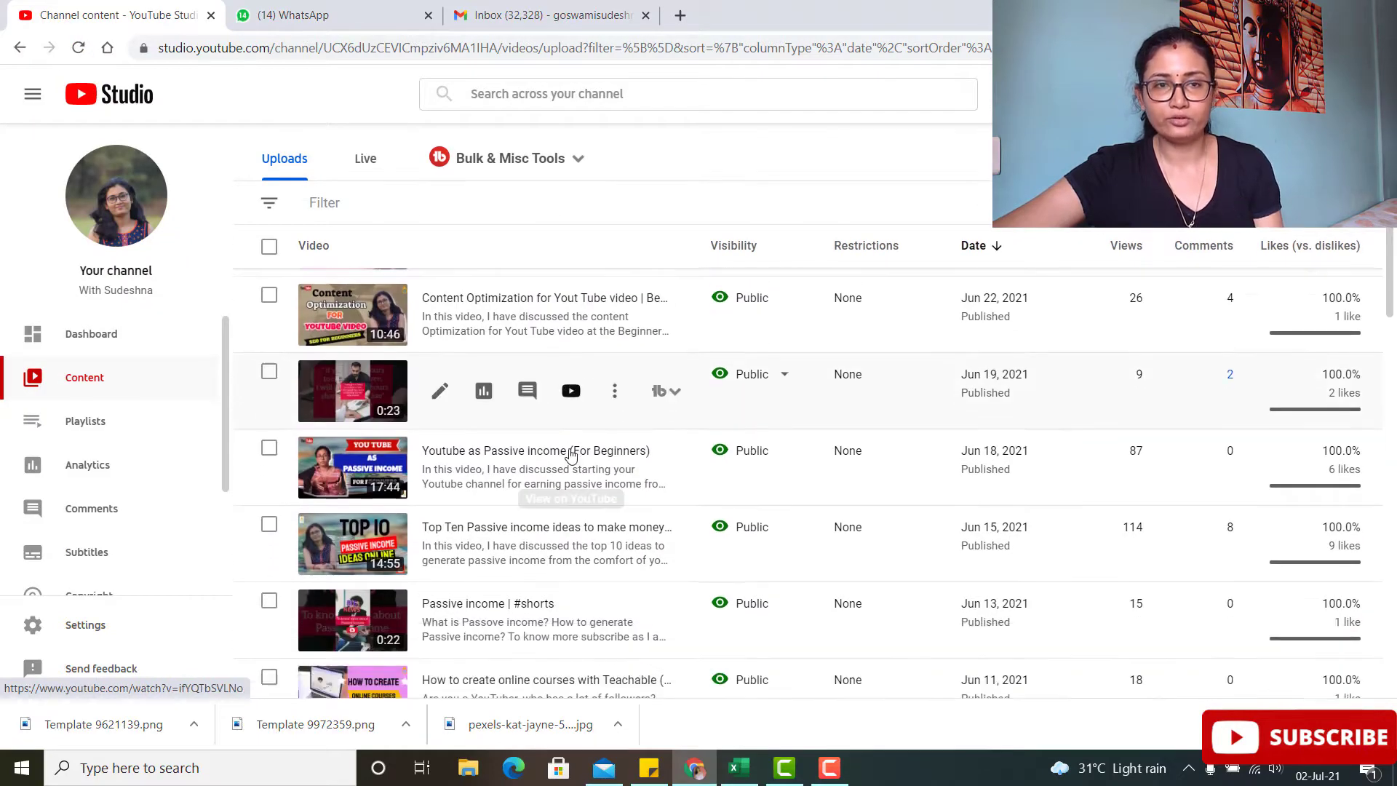
{"action": "scroll", "coordinate": [571, 454], "scroll_direction": "up", "scroll_amount": 2}
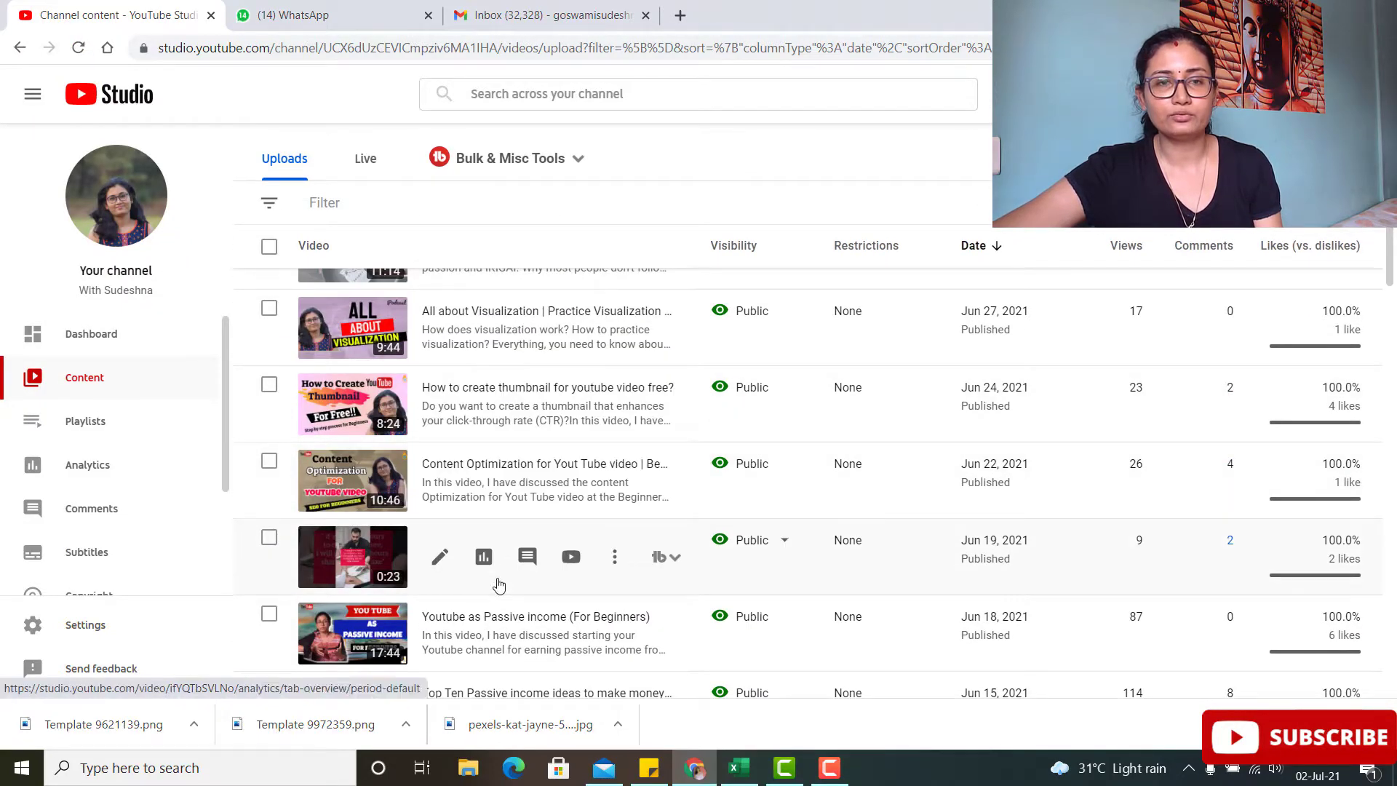
{"action": "scroll", "coordinate": [484, 625], "scroll_direction": "down", "scroll_amount": 8}
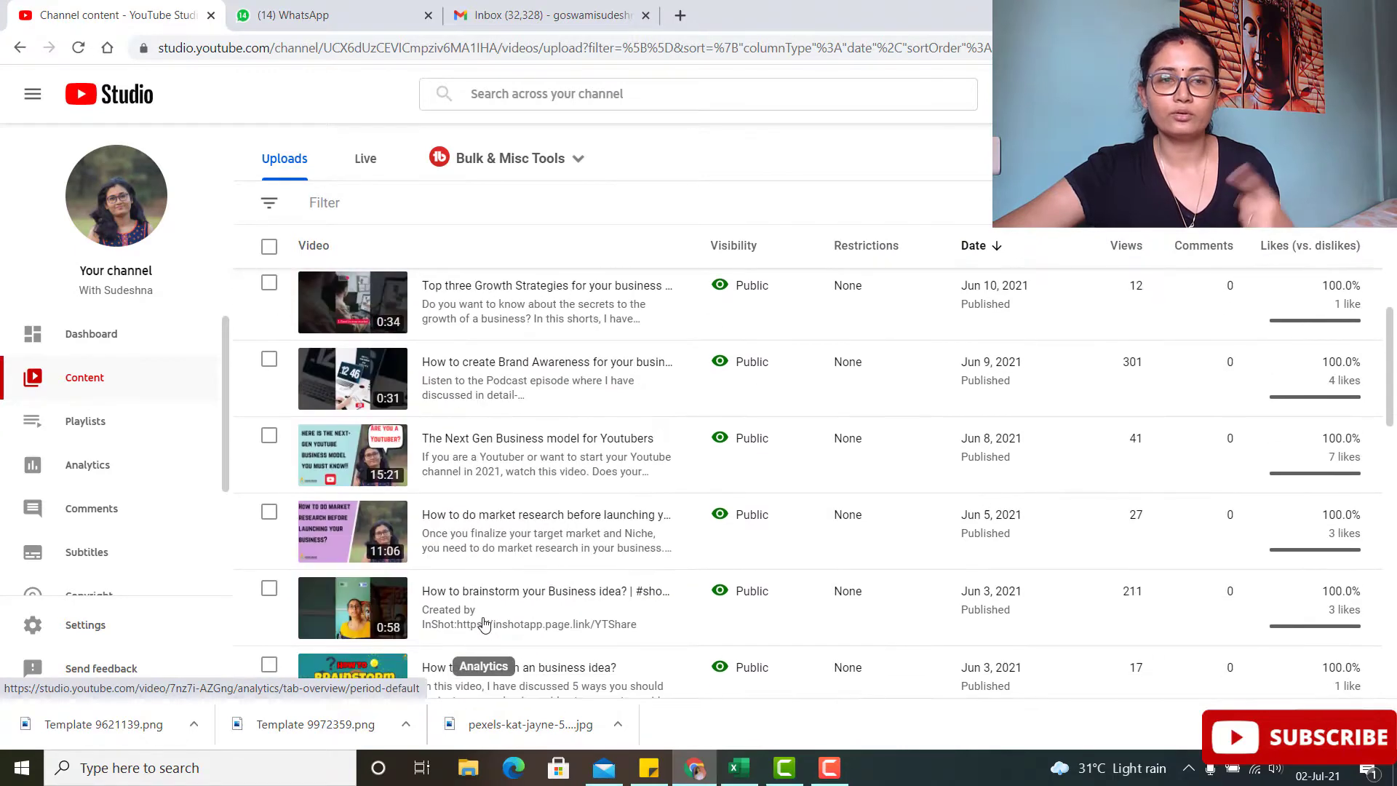
{"action": "scroll", "coordinate": [484, 624], "scroll_direction": "down", "scroll_amount": 3}
{"action": "scroll", "coordinate": [484, 624], "scroll_direction": "down", "scroll_amount": 5}
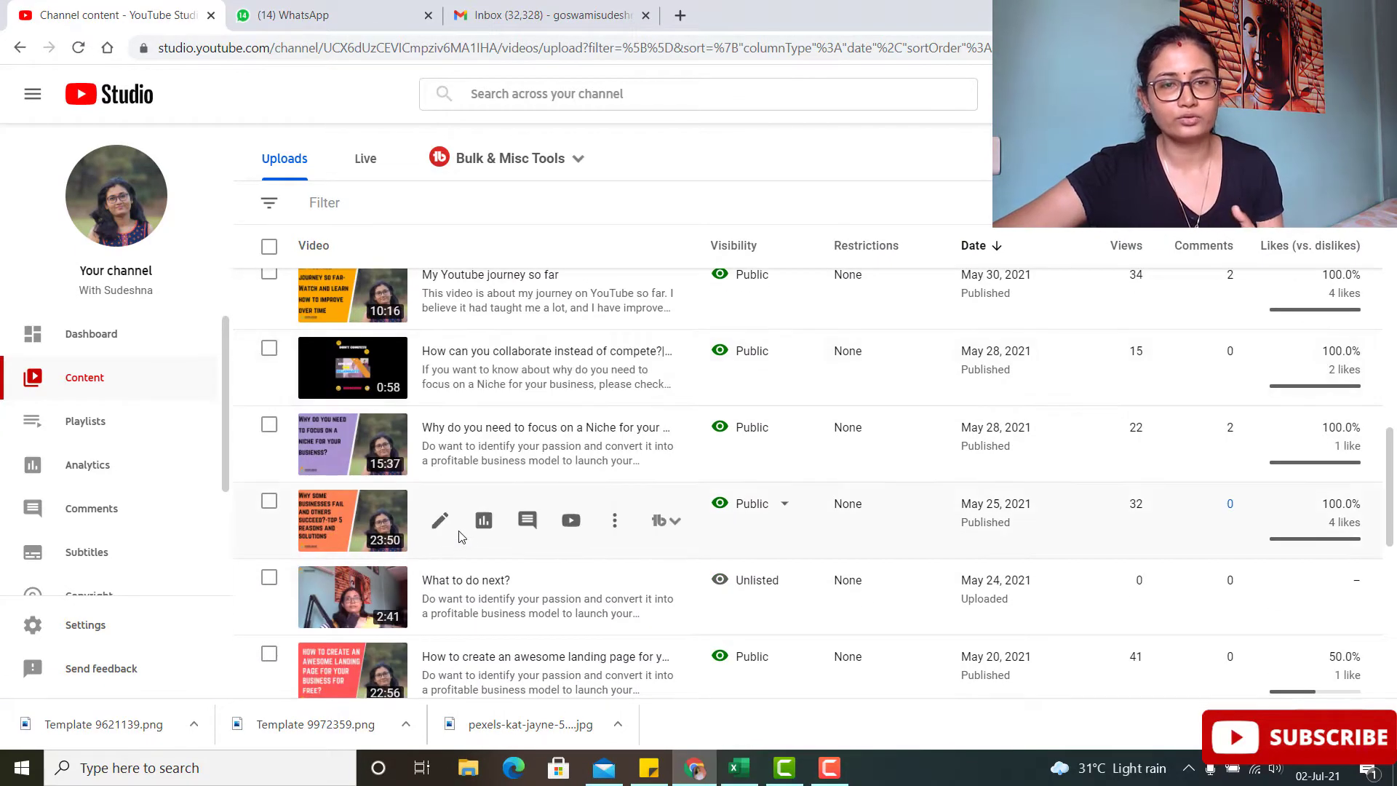
Show the 'Why some businesses fail' video's Reach stats: 247 impressions, 2.0% click-through rate
{"action": "left_click", "coordinate": [483, 521]}
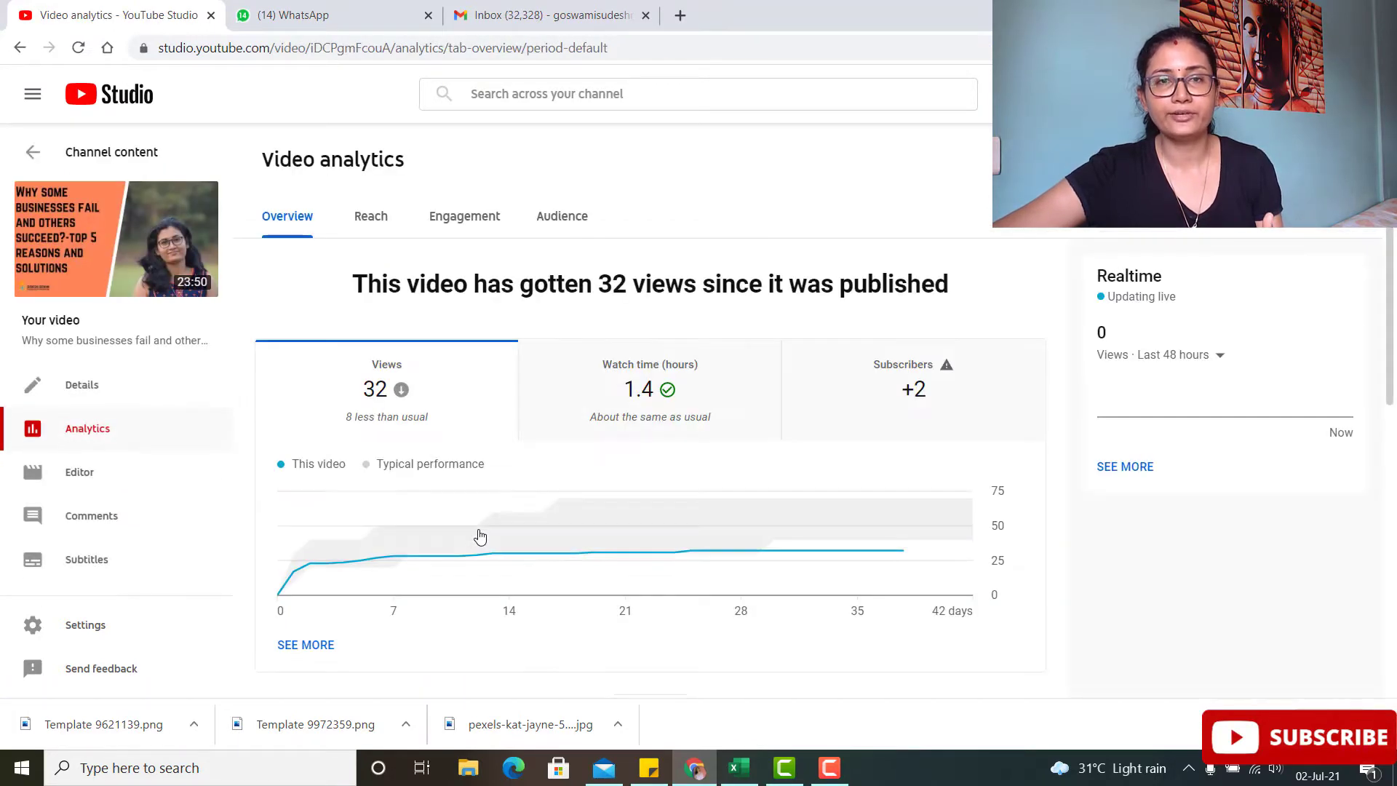
{"action": "left_click", "coordinate": [373, 216]}
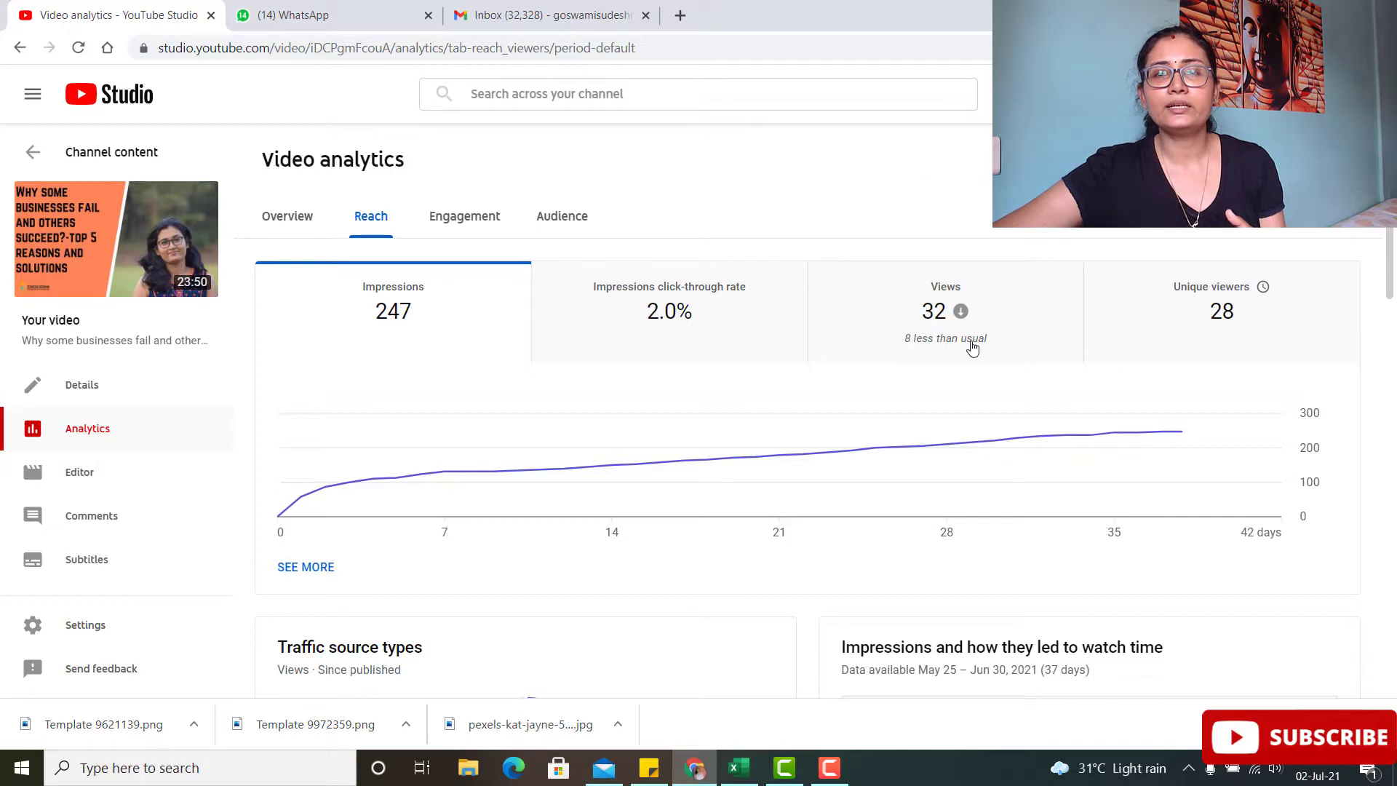
{"action": "mouse_move", "coordinate": [921, 358]}
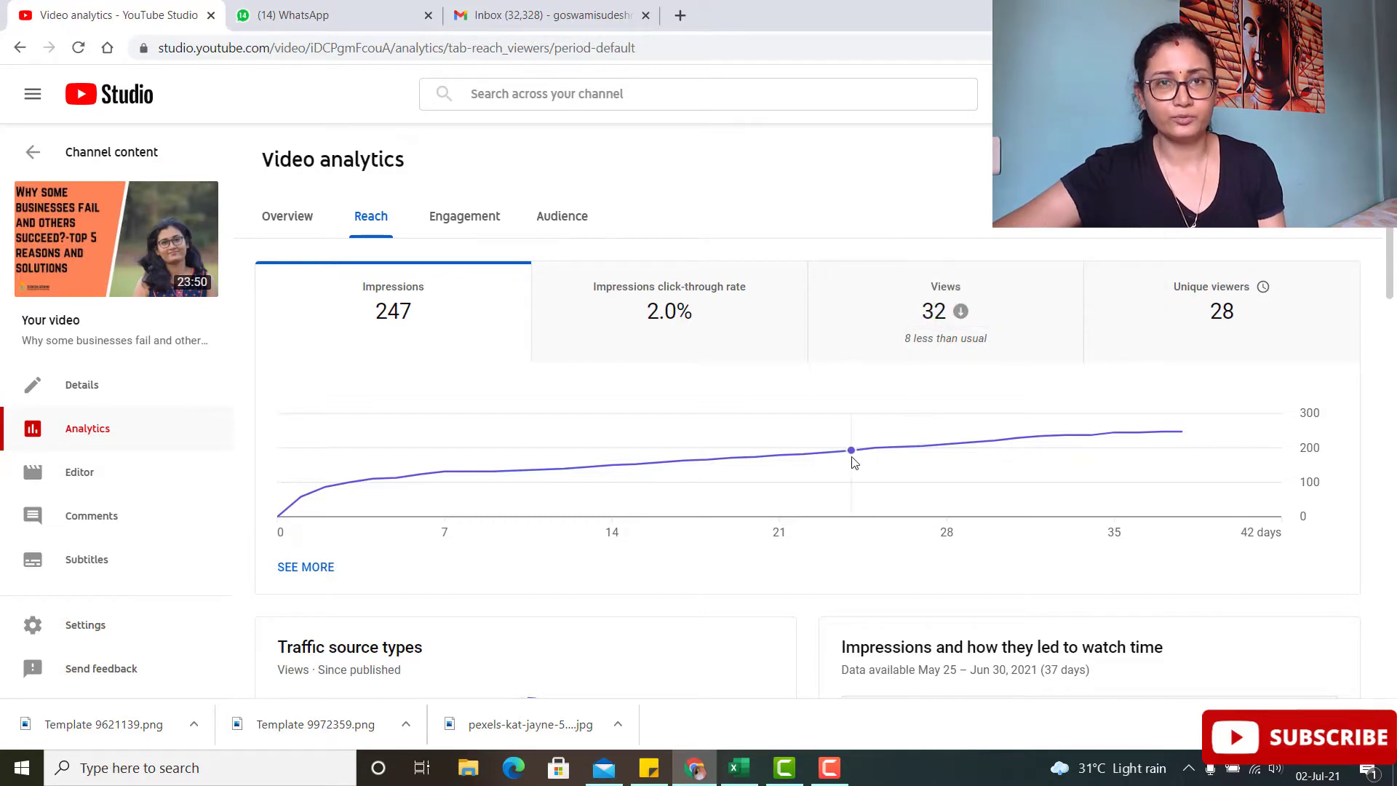
{"action": "mouse_move", "coordinate": [853, 463]}
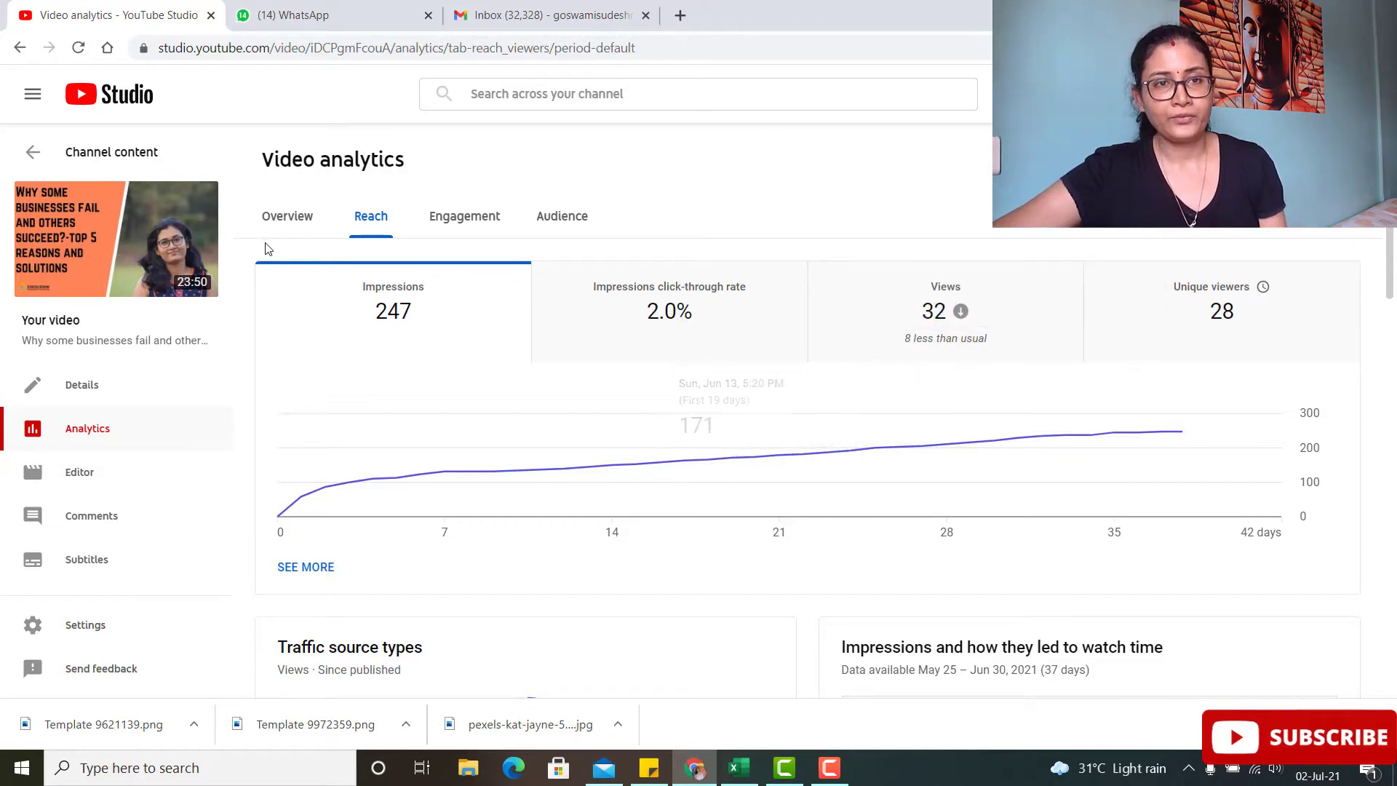
{"action": "mouse_move", "coordinate": [418, 644]}
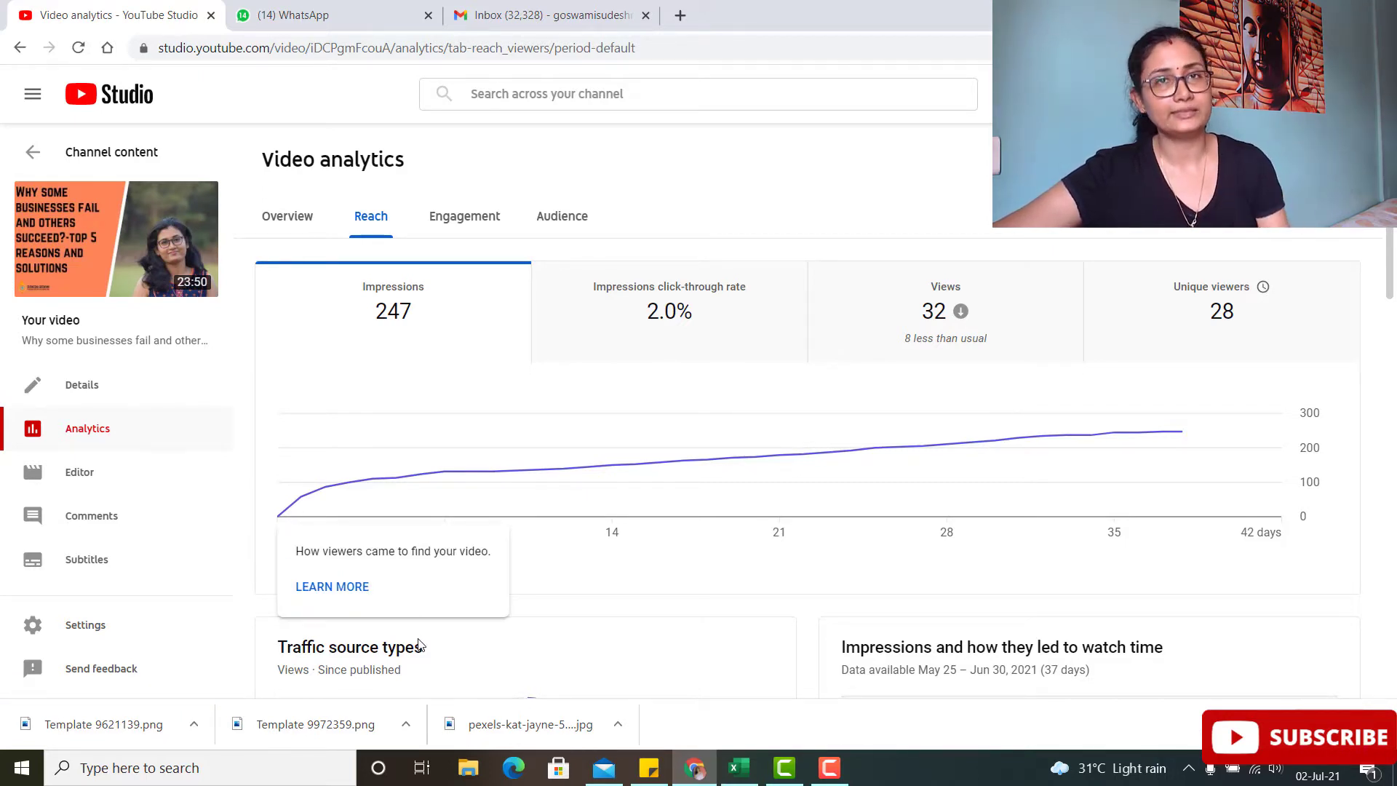
{"action": "mouse_move", "coordinate": [149, 296]}
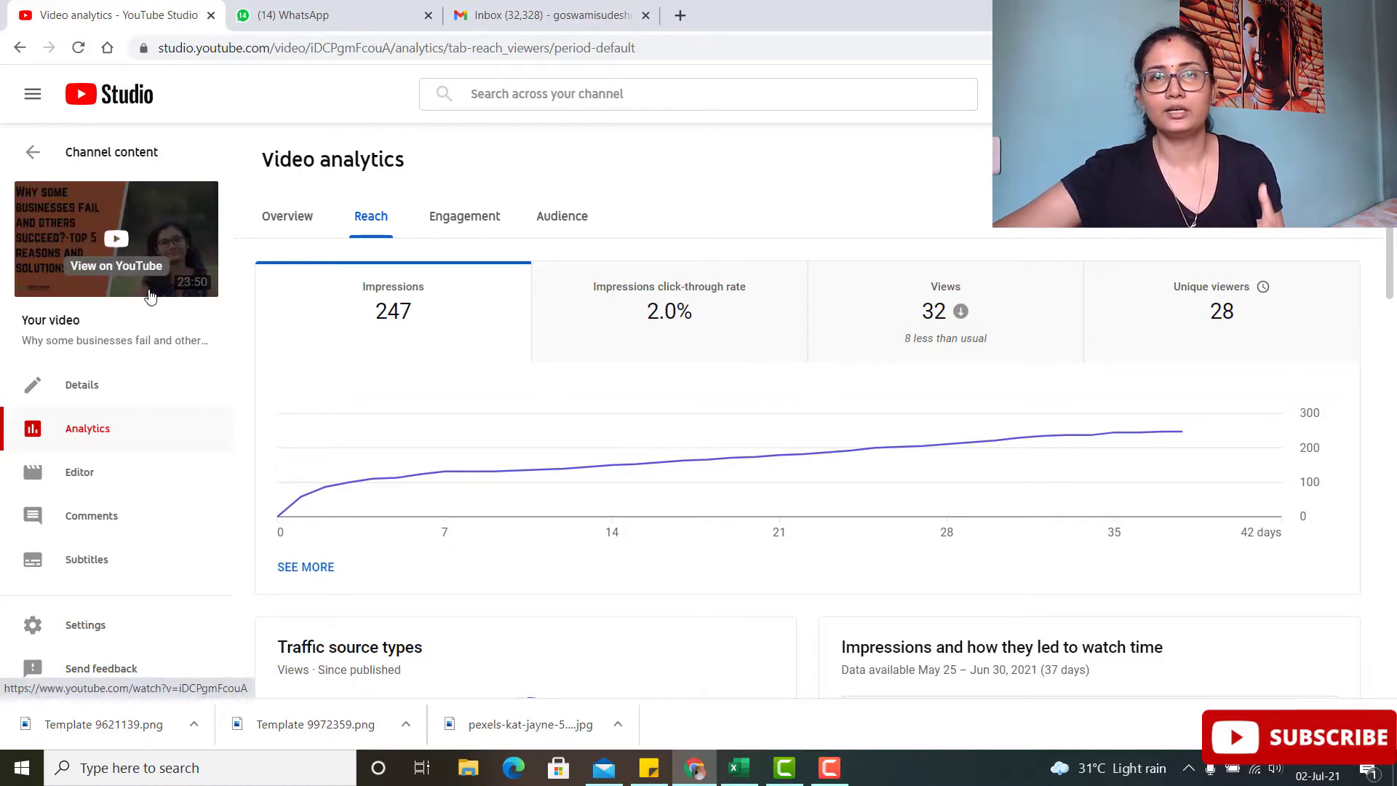
{"action": "mouse_move", "coordinate": [582, 484]}
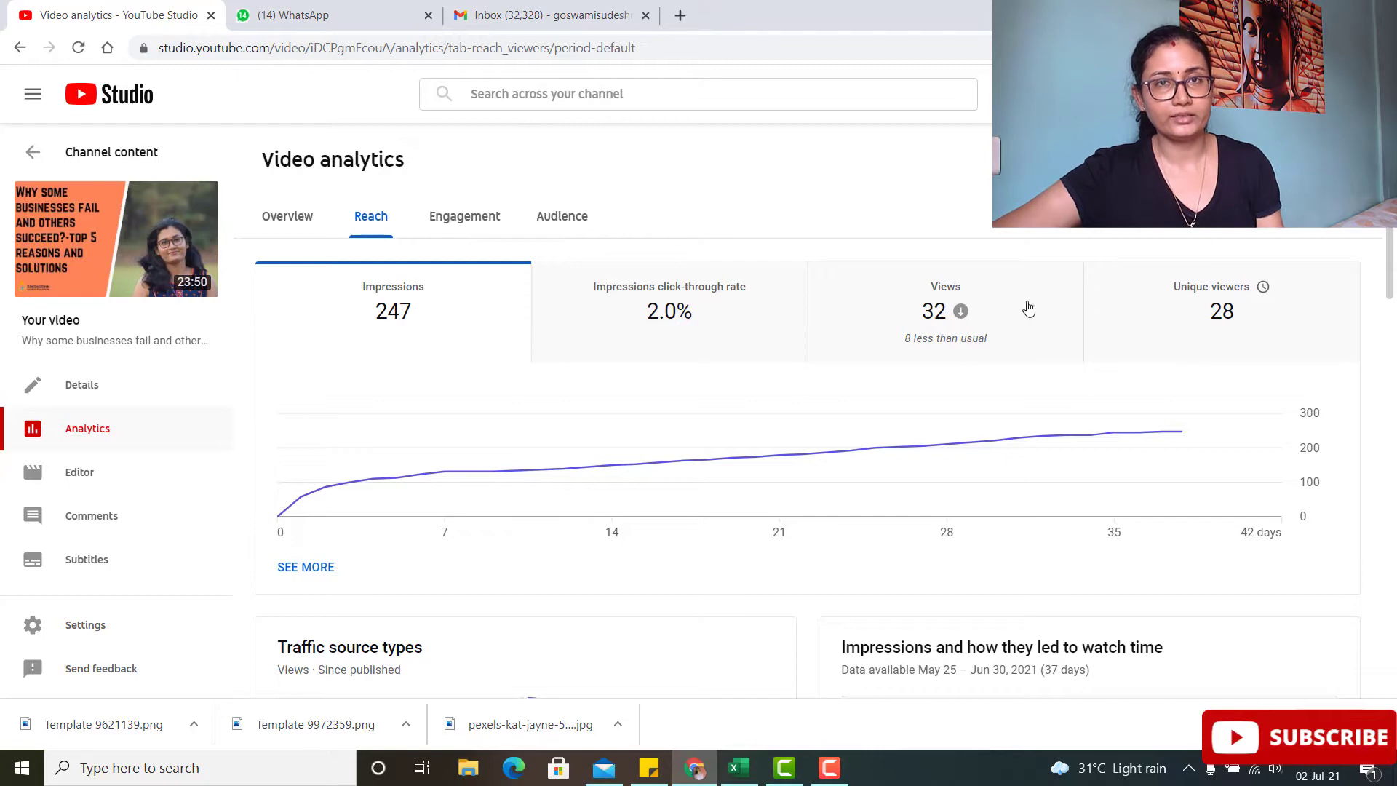
Open analytics for the 'Youtube as Passive income (For Beginners)' video from the uploads list
{"action": "left_click", "coordinate": [37, 155]}
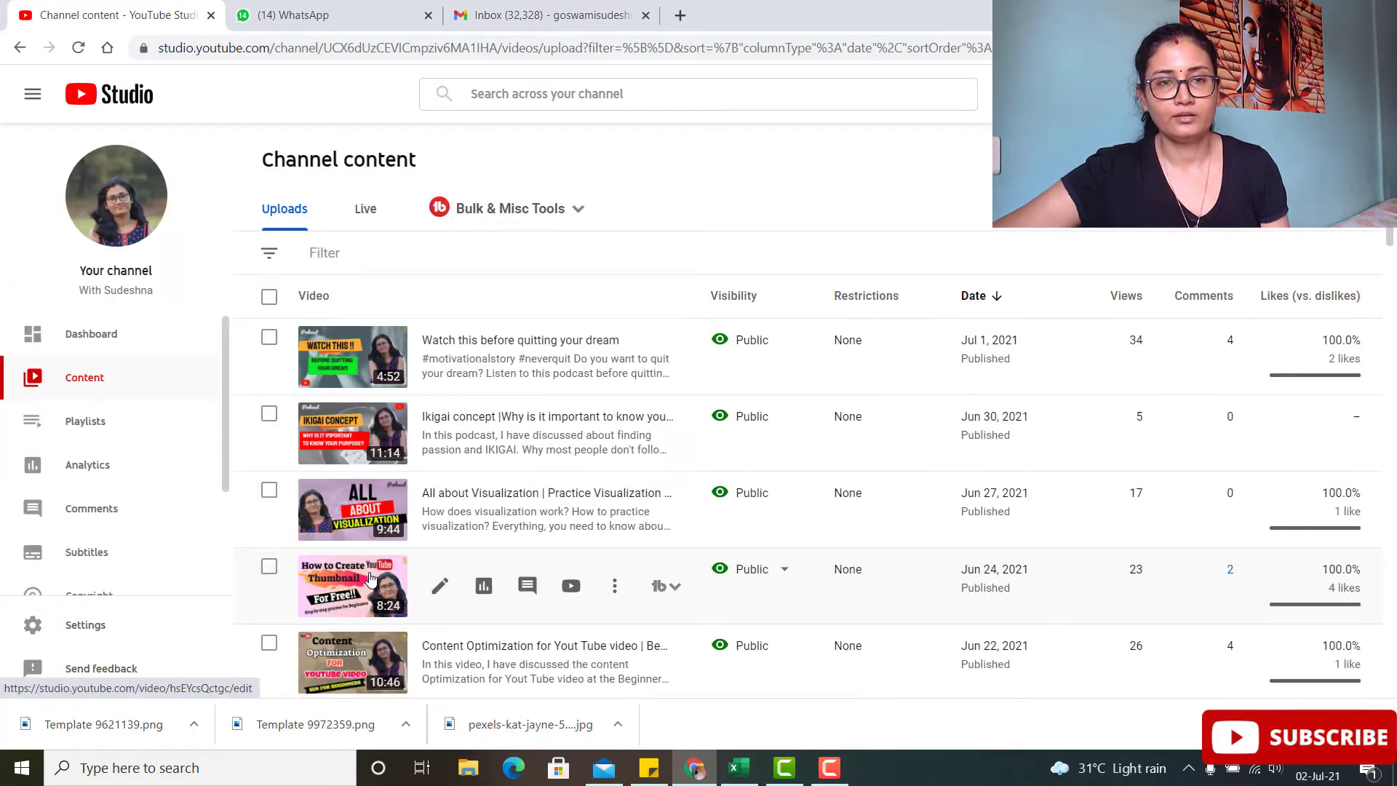
{"action": "scroll", "coordinate": [455, 550], "scroll_direction": "down", "scroll_amount": 4}
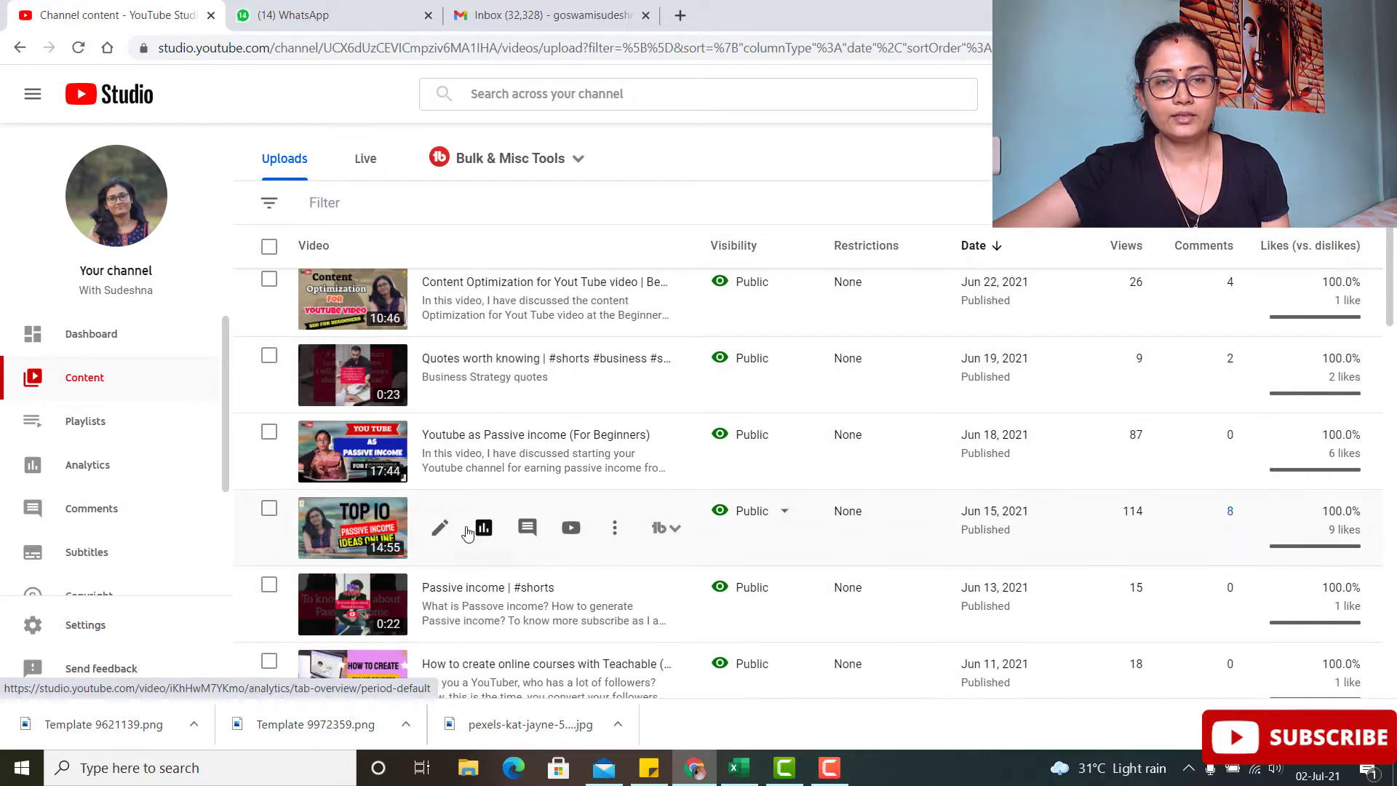
{"action": "left_click", "coordinate": [493, 469]}
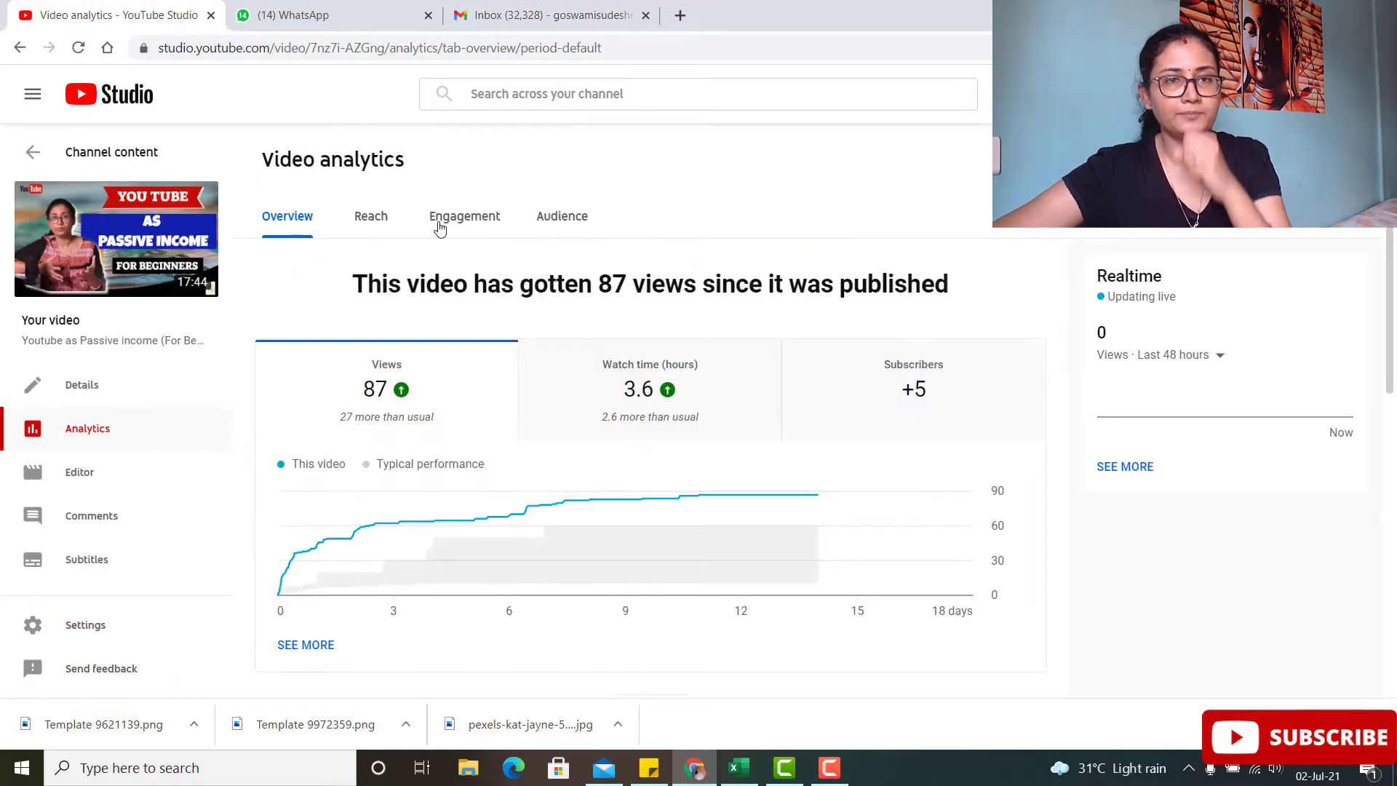
Review the Passive income video's Reach figures and traffic sources, then return to the uploads list
{"action": "left_click", "coordinate": [371, 210]}
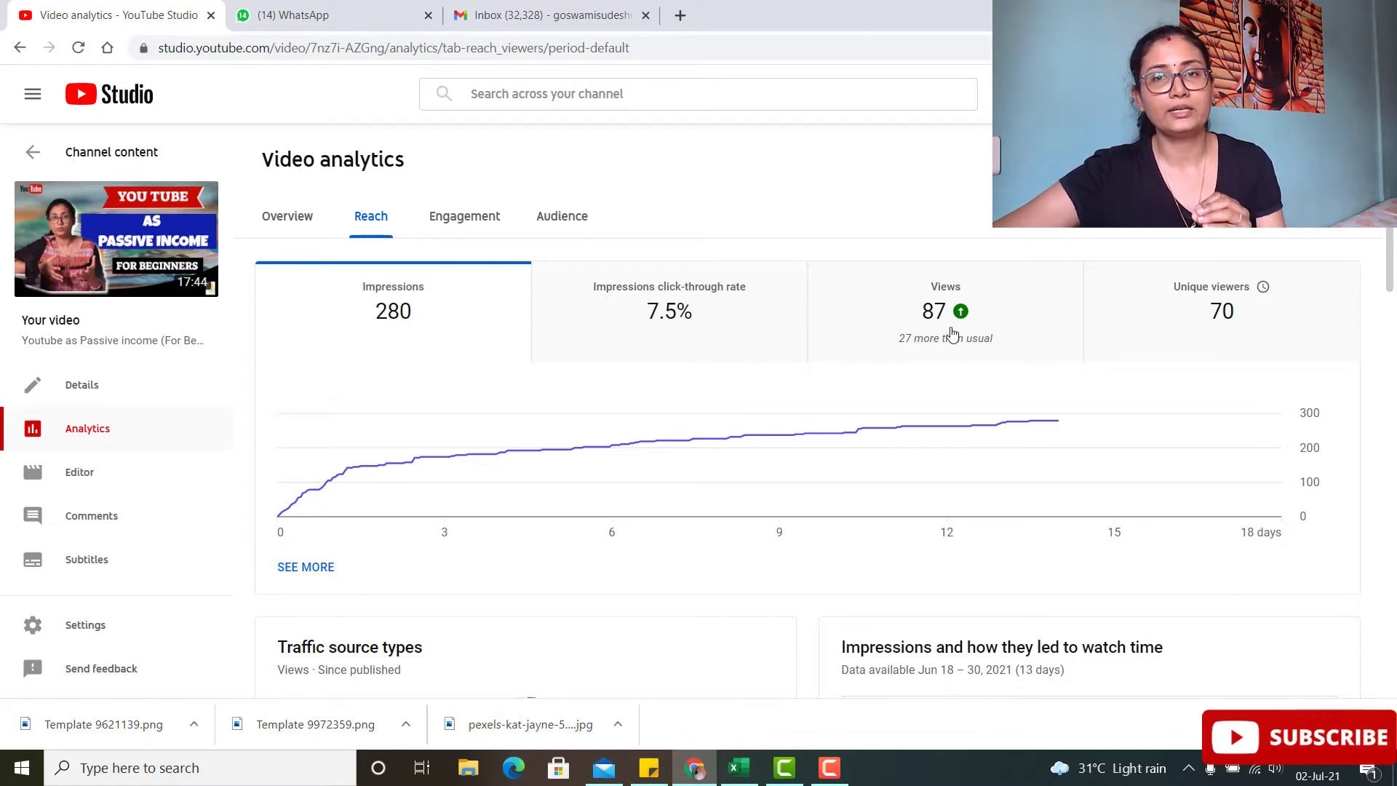
{"action": "mouse_move", "coordinate": [978, 354]}
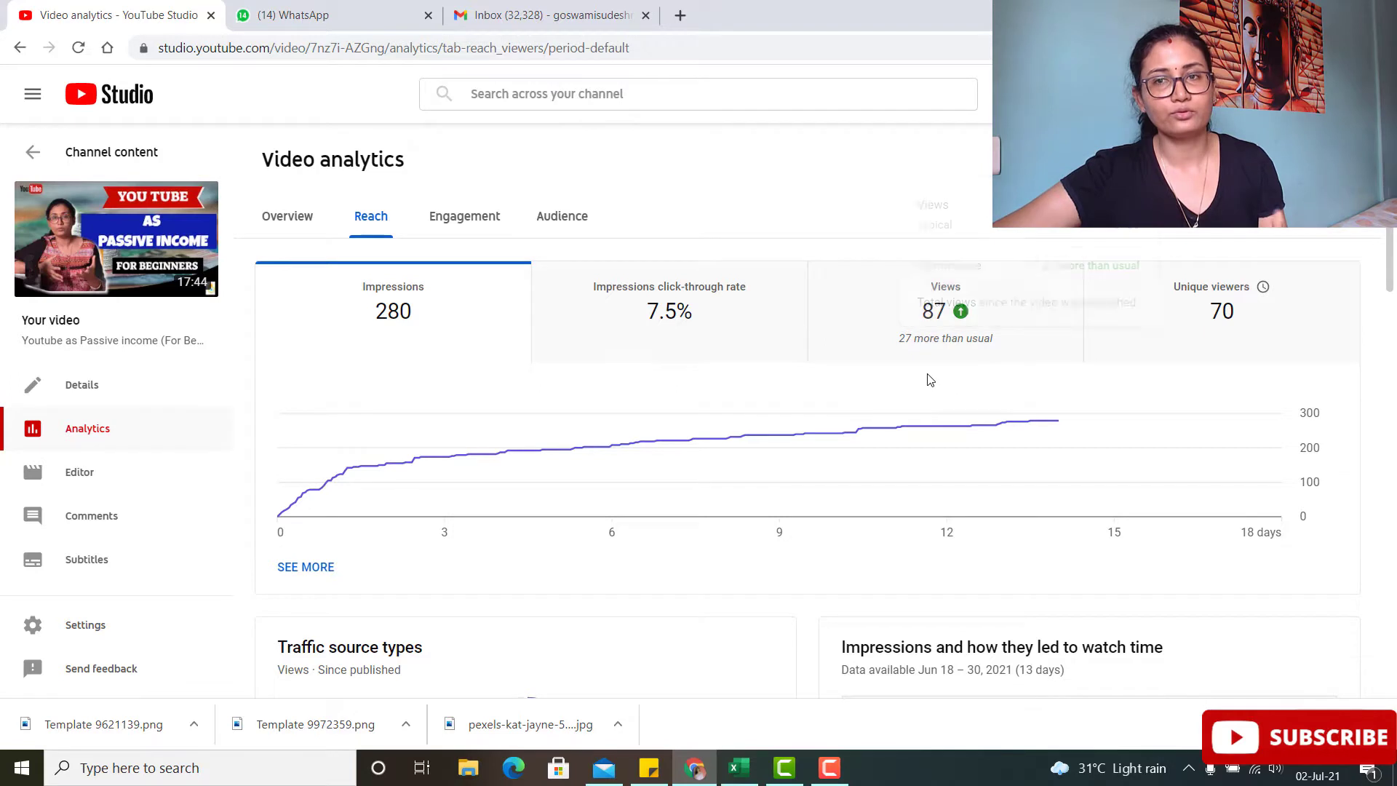
{"action": "scroll", "coordinate": [924, 385], "scroll_direction": "down", "scroll_amount": 3}
{"action": "mouse_move", "coordinate": [925, 391]}
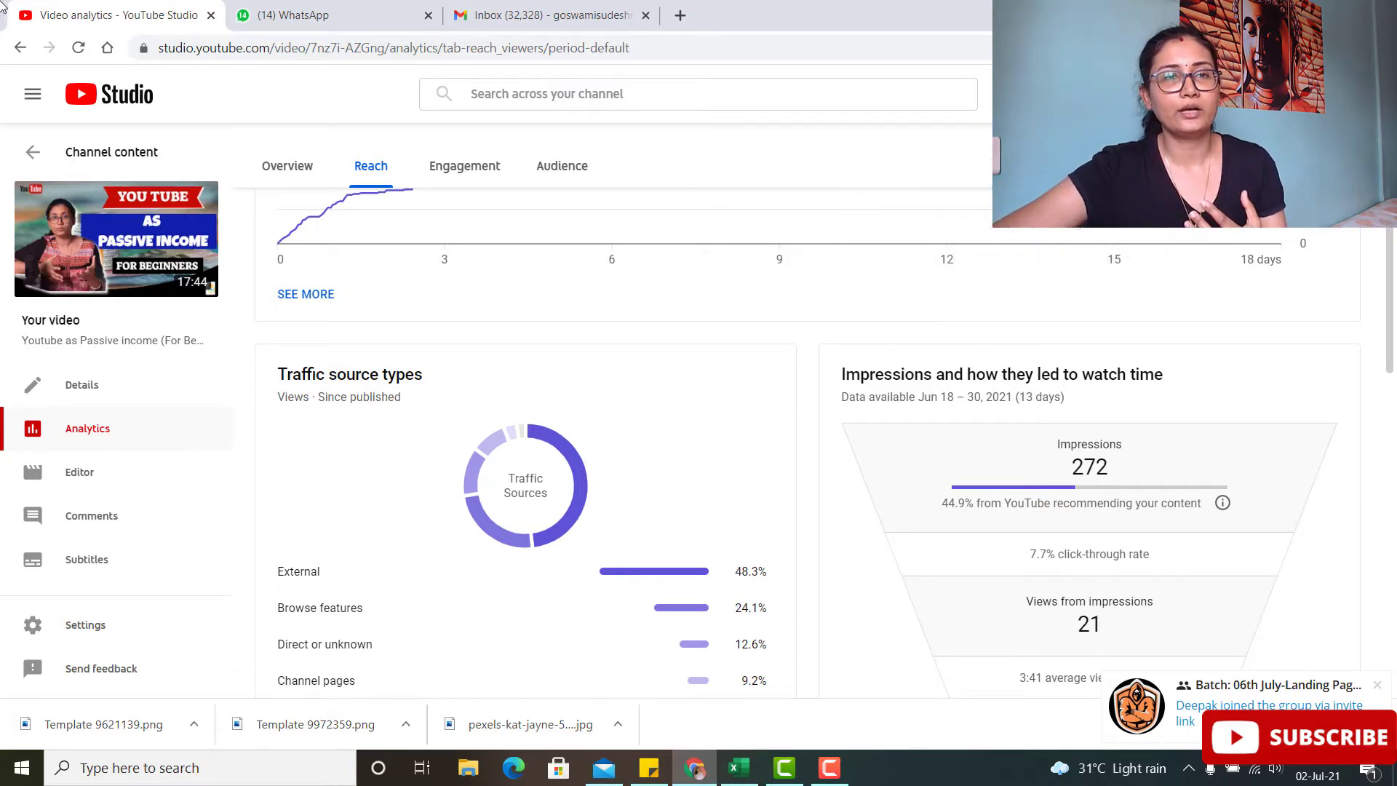
{"action": "left_click", "coordinate": [27, 154]}
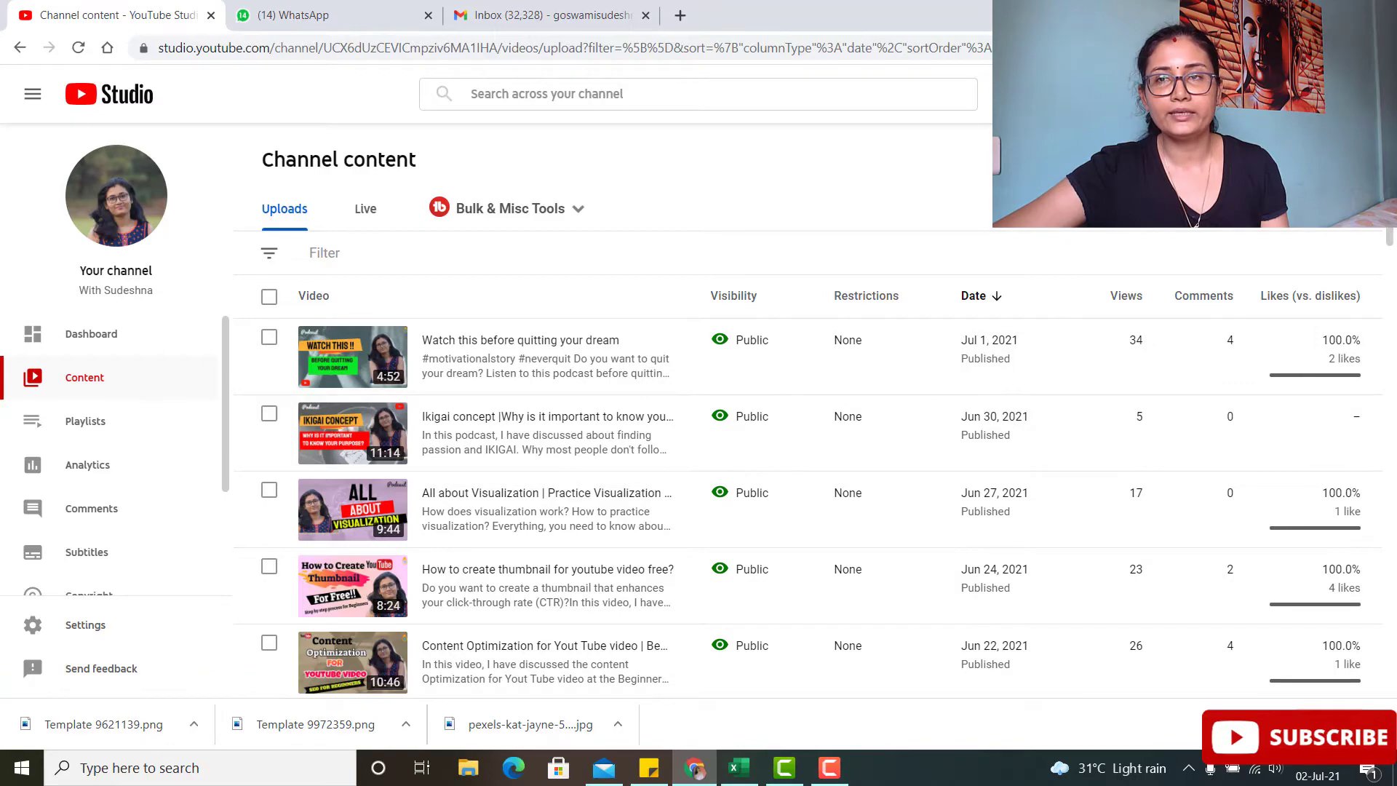
{"action": "scroll", "coordinate": [559, 480], "scroll_direction": "down", "scroll_amount": 3}
{"action": "scroll", "coordinate": [558, 480], "scroll_direction": "up", "scroll_amount": 1}
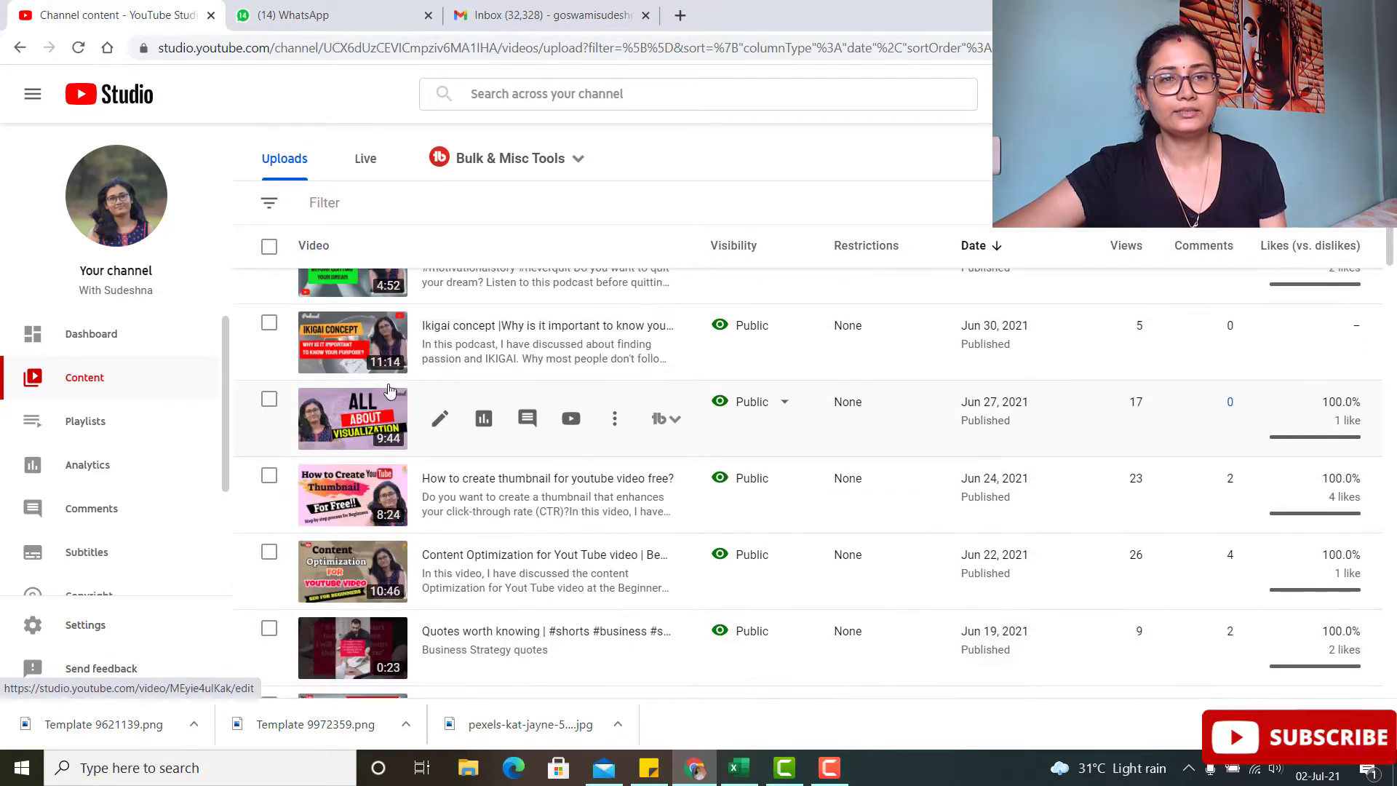
{"action": "scroll", "coordinate": [377, 350], "scroll_direction": "down", "scroll_amount": 15}
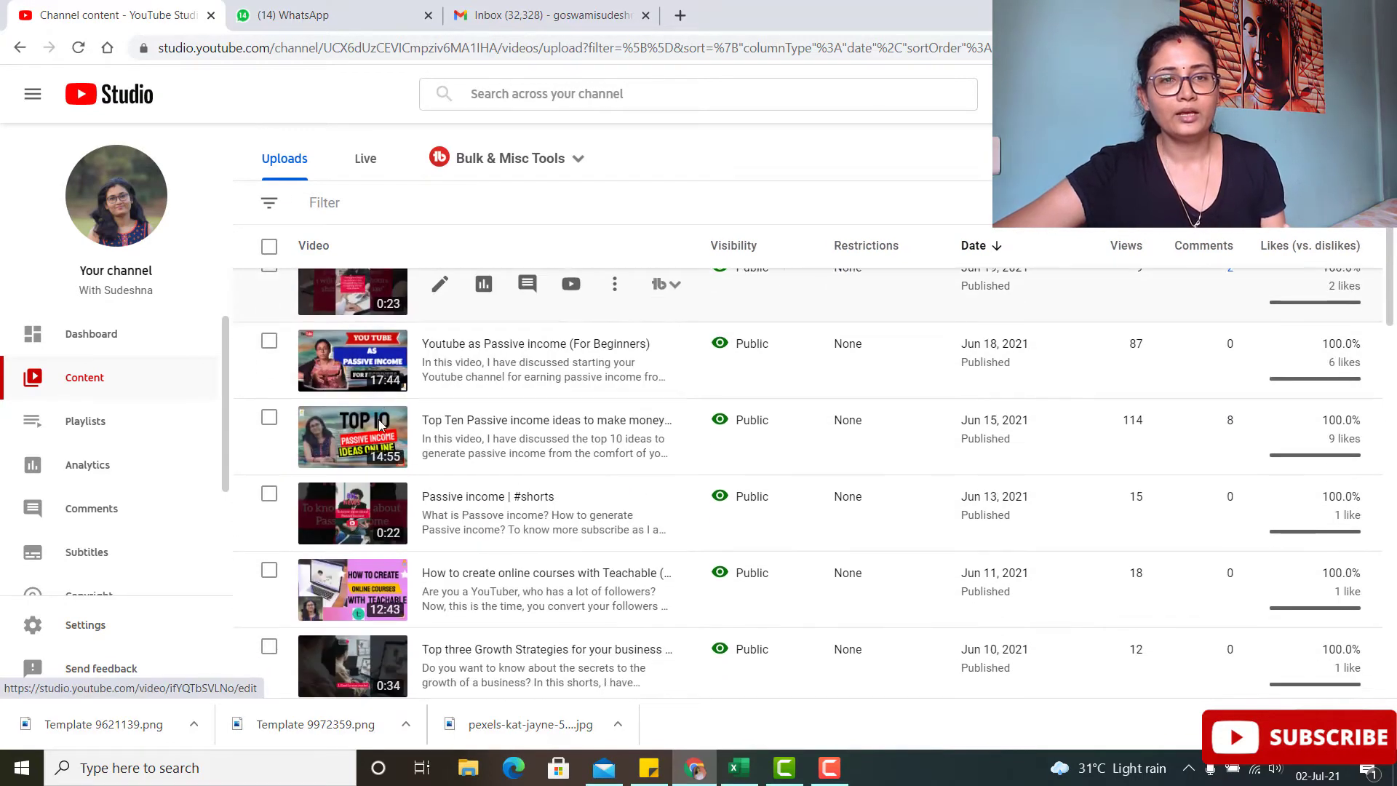
{"action": "scroll", "coordinate": [397, 531], "scroll_direction": "down", "scroll_amount": 2}
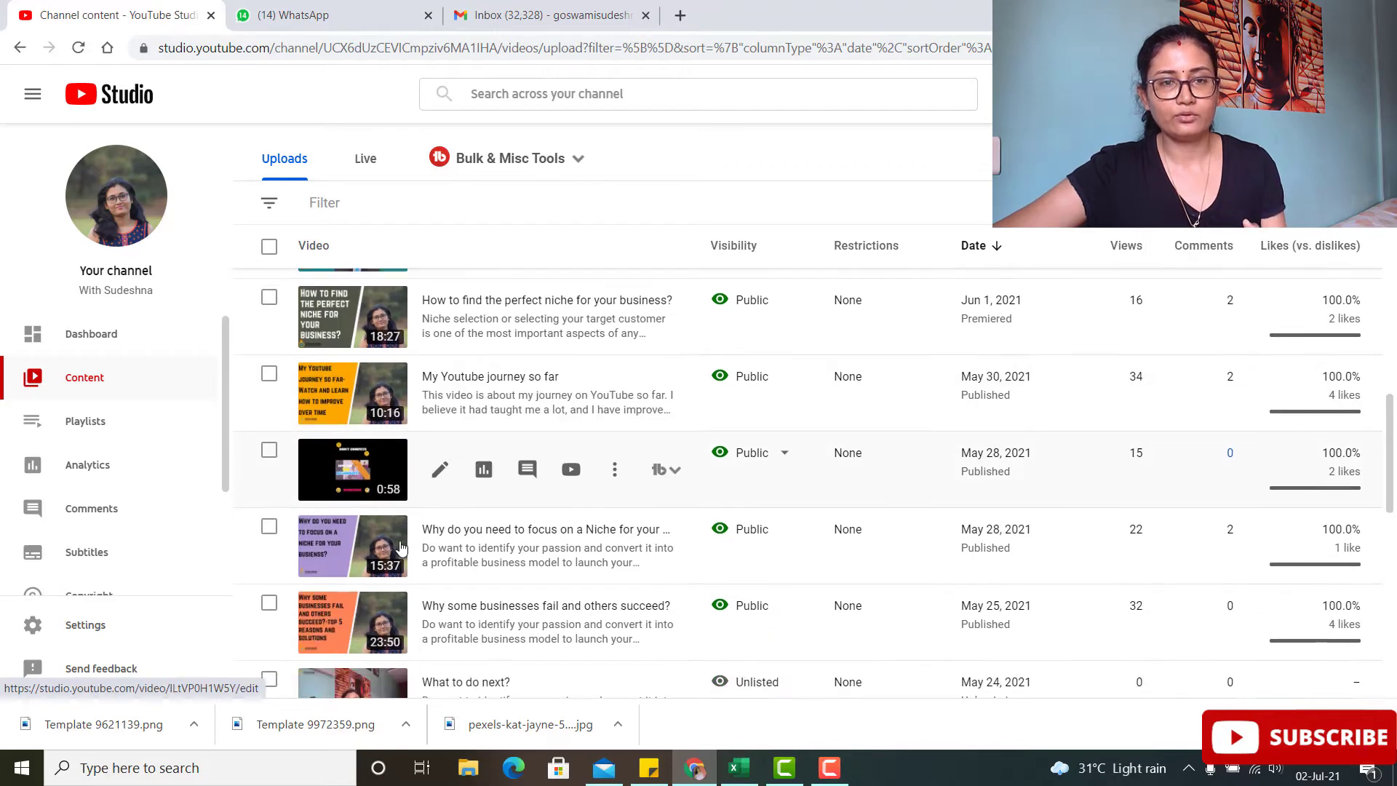
{"action": "scroll", "coordinate": [408, 631], "scroll_direction": "up", "scroll_amount": 1}
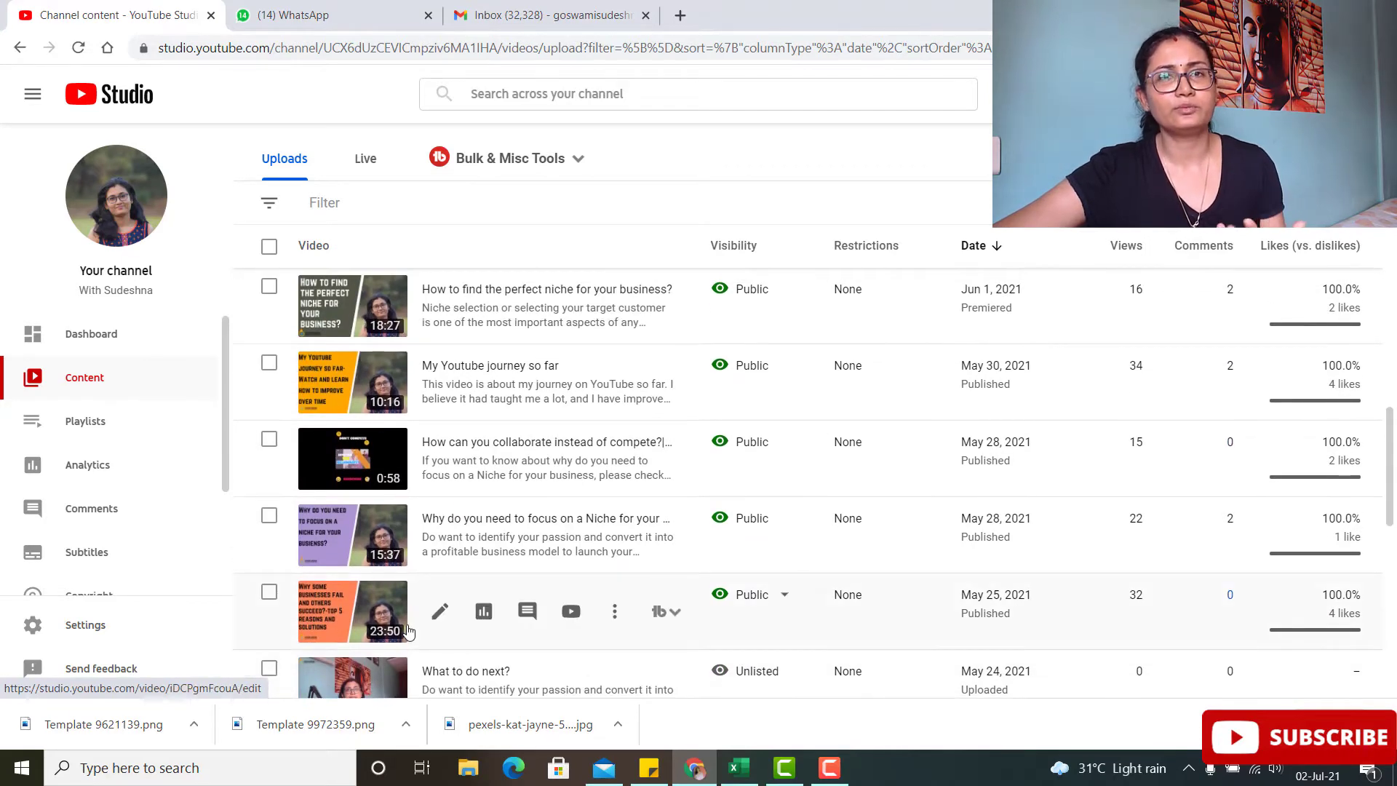
{"action": "scroll", "coordinate": [364, 651], "scroll_direction": "down", "scroll_amount": 2}
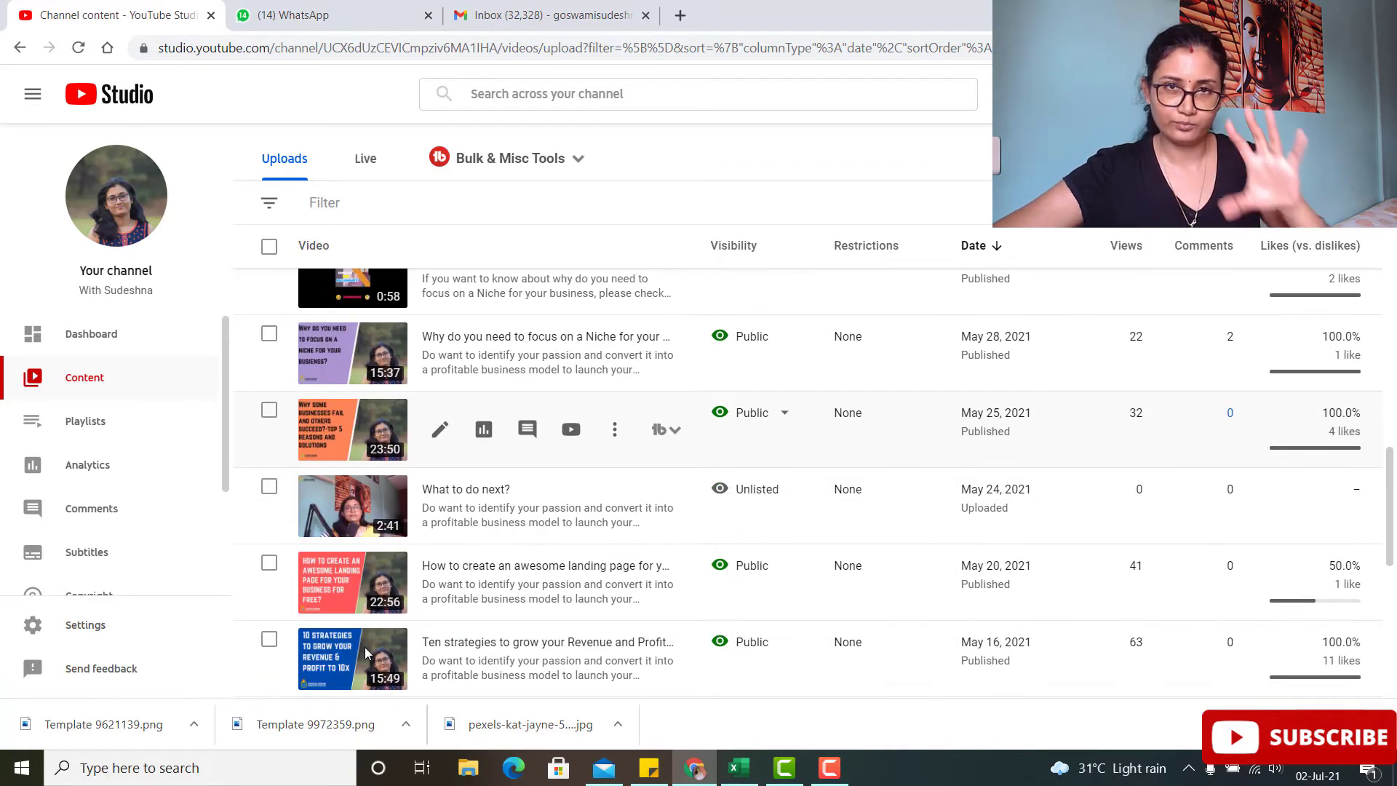
{"action": "scroll", "coordinate": [364, 647], "scroll_direction": "down", "scroll_amount": 4}
{"action": "scroll", "coordinate": [365, 652], "scroll_direction": "up", "scroll_amount": 14}
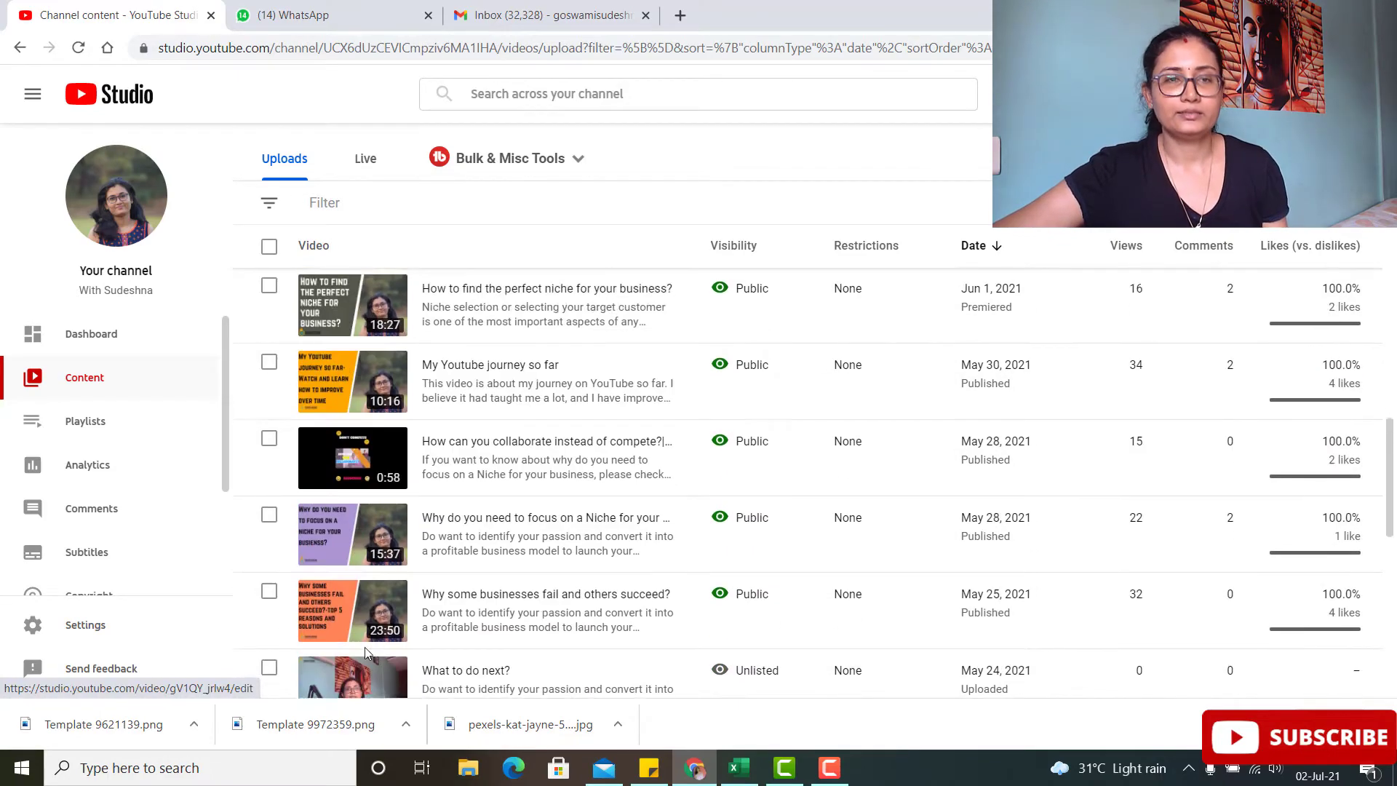
{"action": "scroll", "coordinate": [366, 651], "scroll_direction": "up", "scroll_amount": 8}
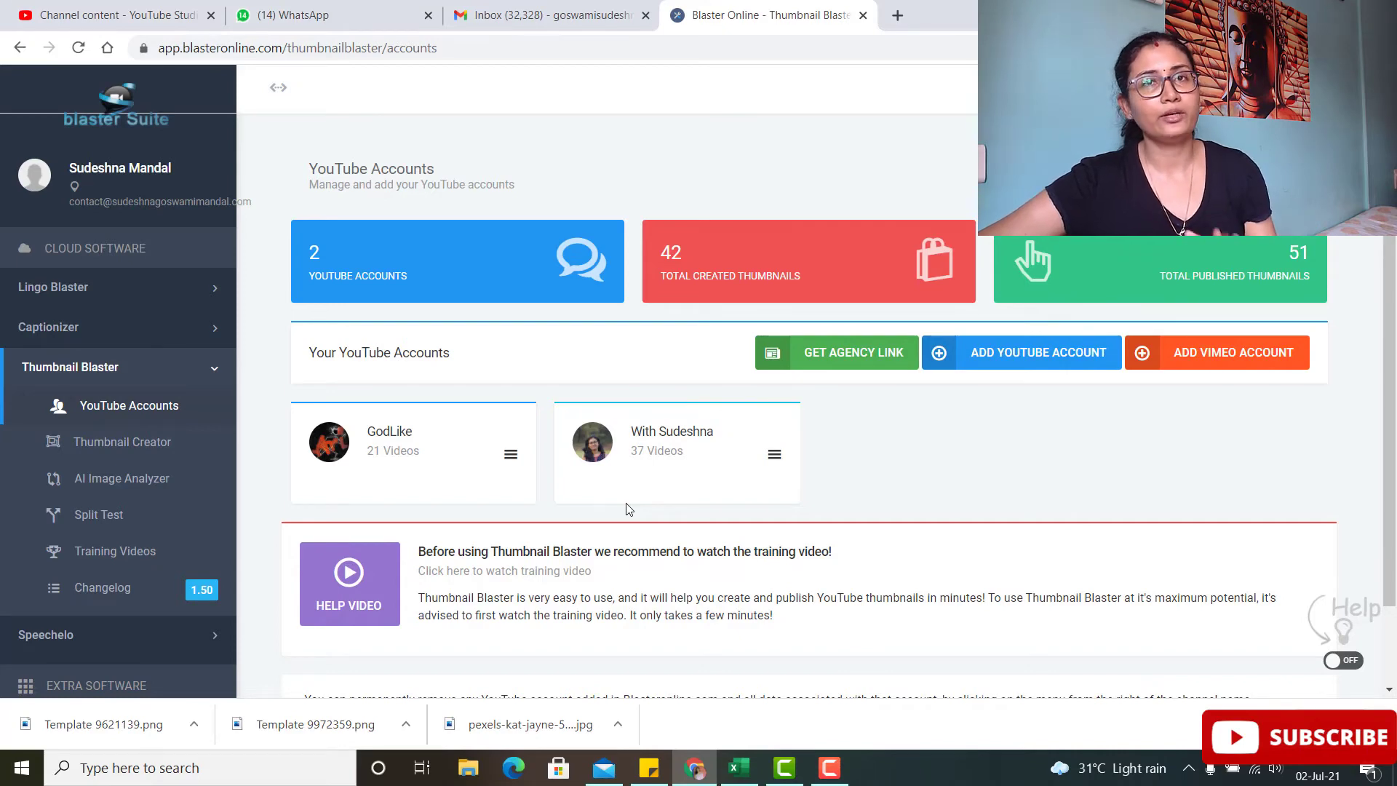
{"action": "scroll", "coordinate": [555, 571], "scroll_direction": "down", "scroll_amount": 2}
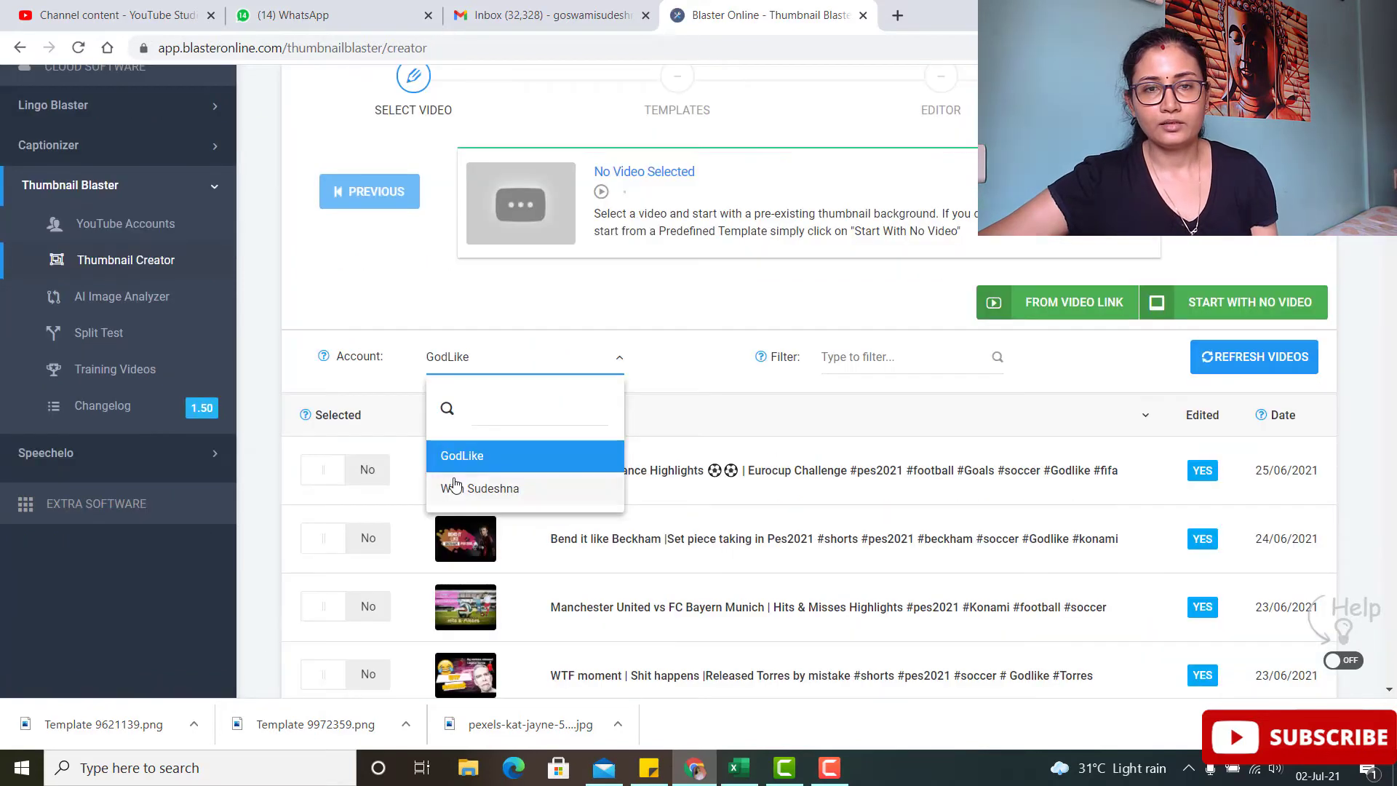
Select the 'Why do you need to focus on a Niche for your business?' video and continue to templates
{"action": "left_click", "coordinate": [464, 489]}
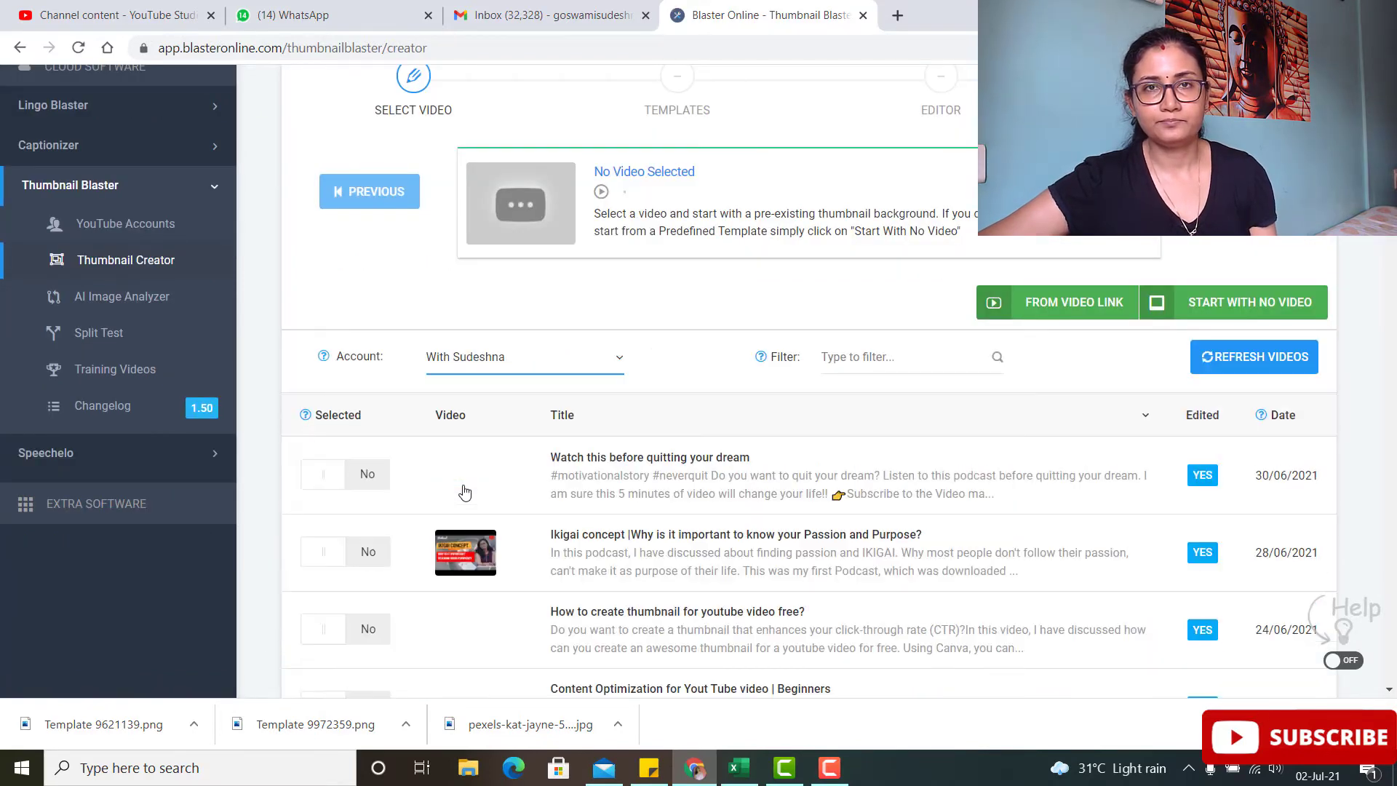
{"action": "scroll", "coordinate": [515, 524], "scroll_direction": "down", "scroll_amount": 10}
{"action": "scroll", "coordinate": [515, 524], "scroll_direction": "down", "scroll_amount": 4}
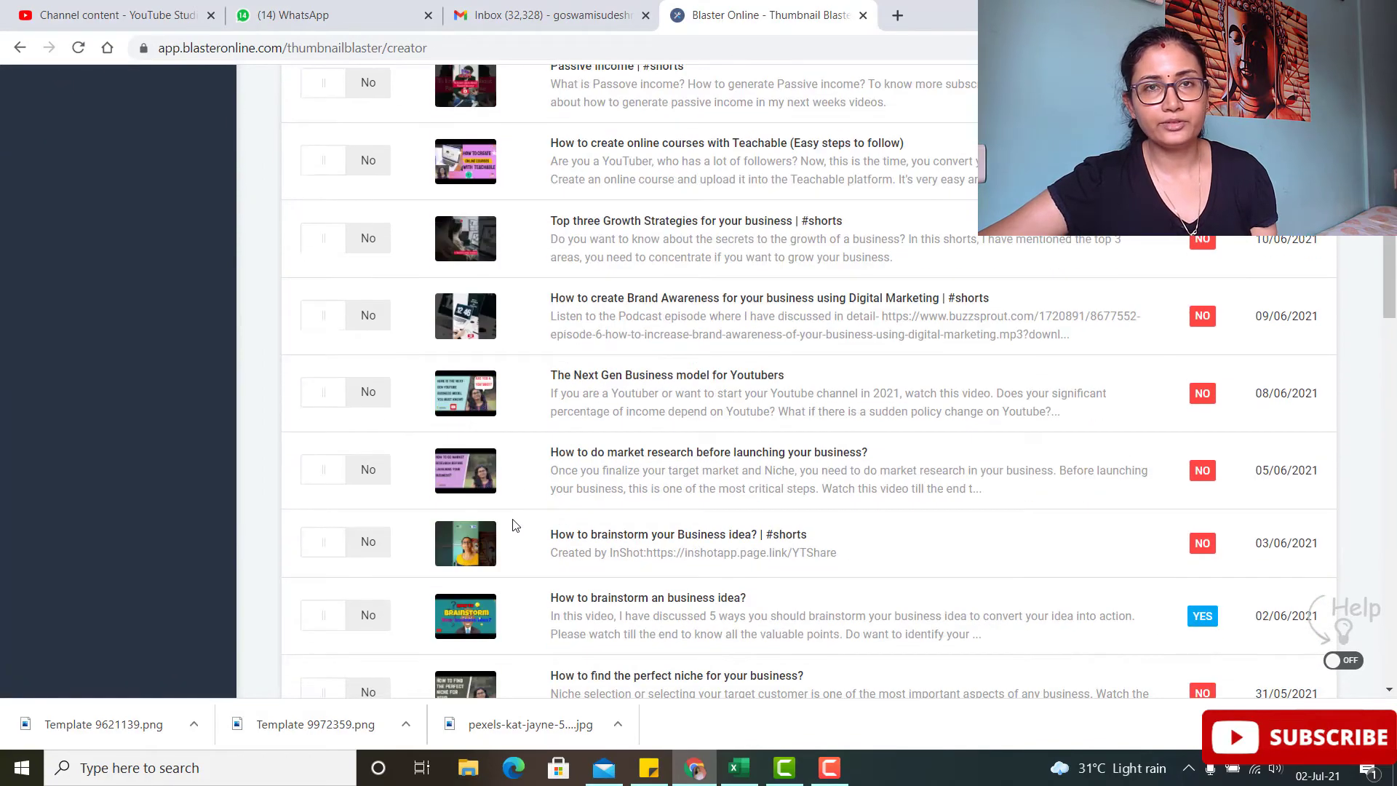
{"action": "scroll", "coordinate": [514, 524], "scroll_direction": "down", "scroll_amount": 4}
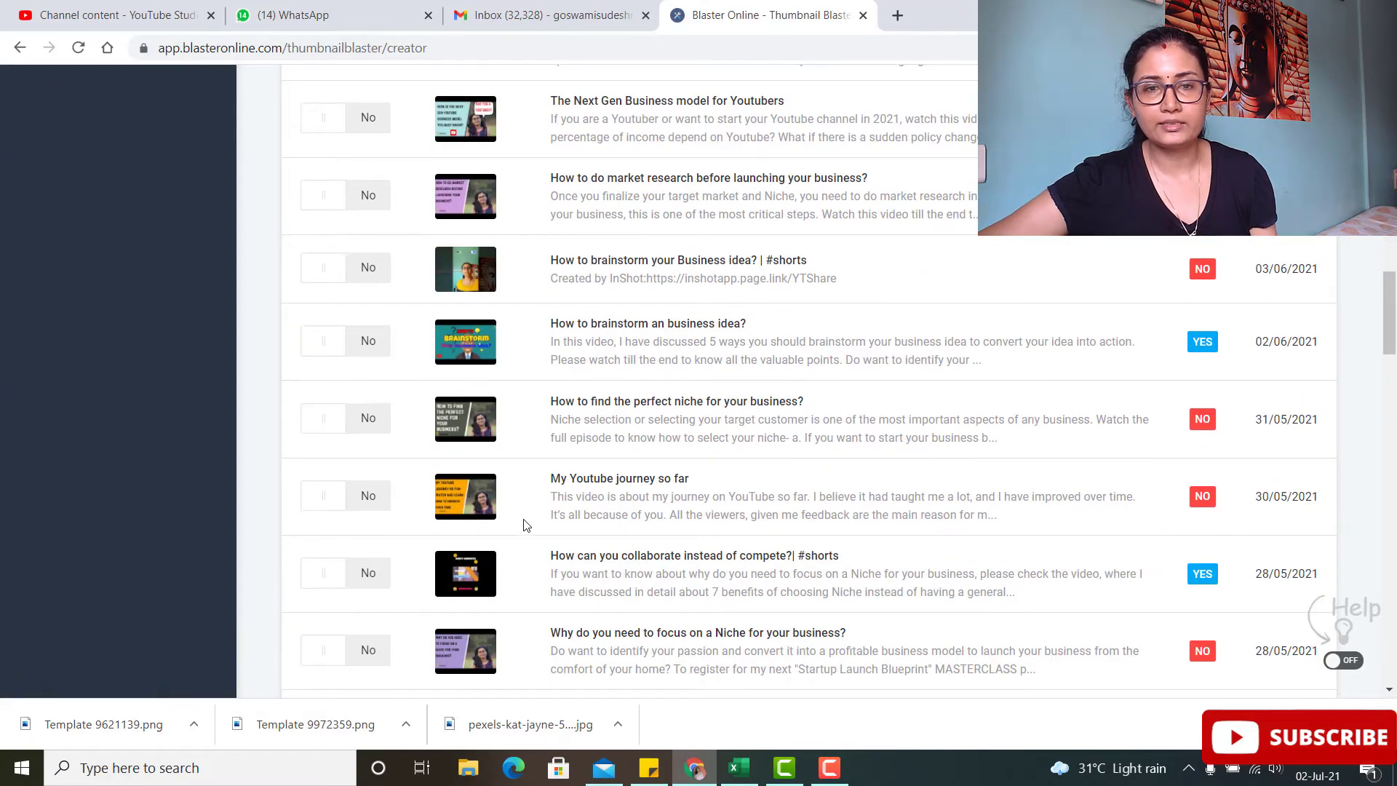
{"action": "scroll", "coordinate": [523, 525], "scroll_direction": "down", "scroll_amount": 3}
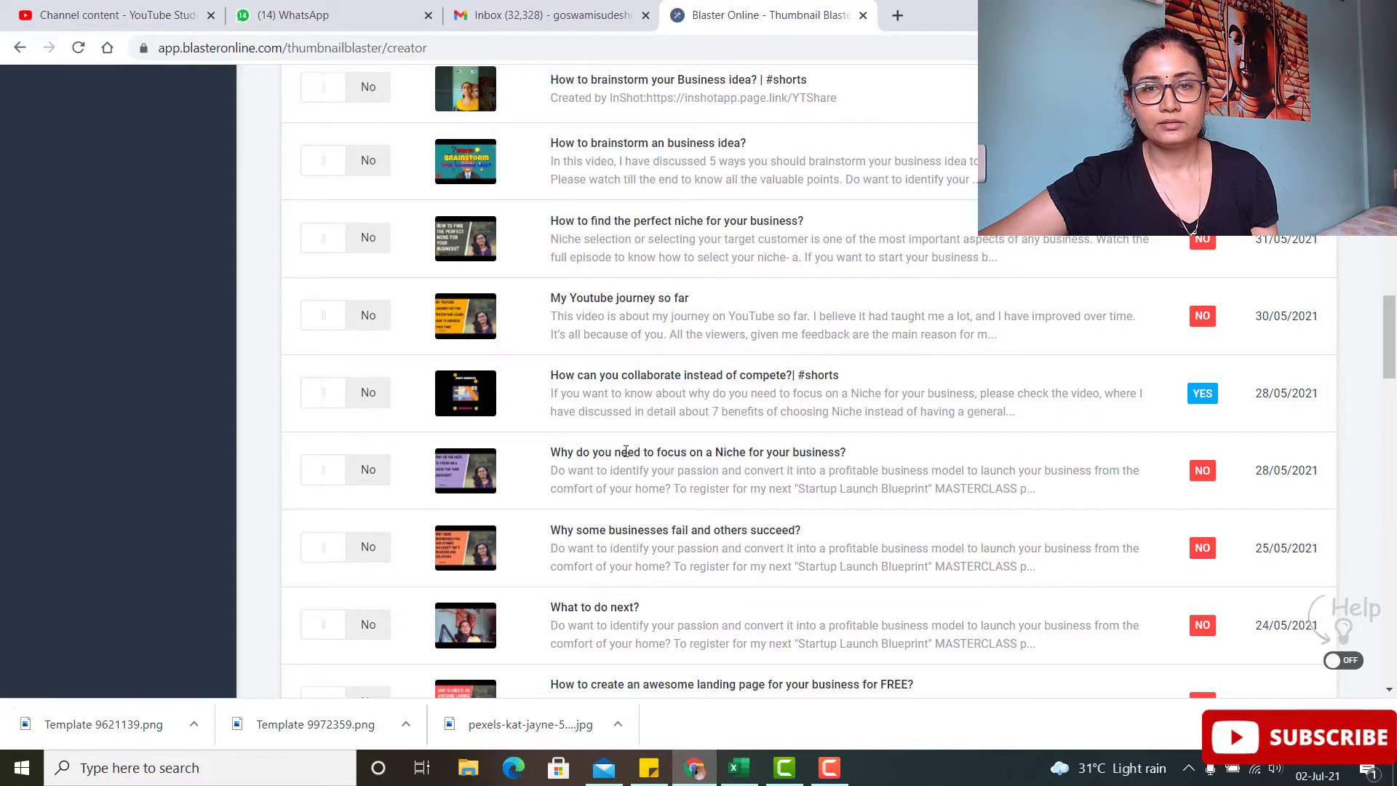
{"action": "left_click", "coordinate": [320, 470]}
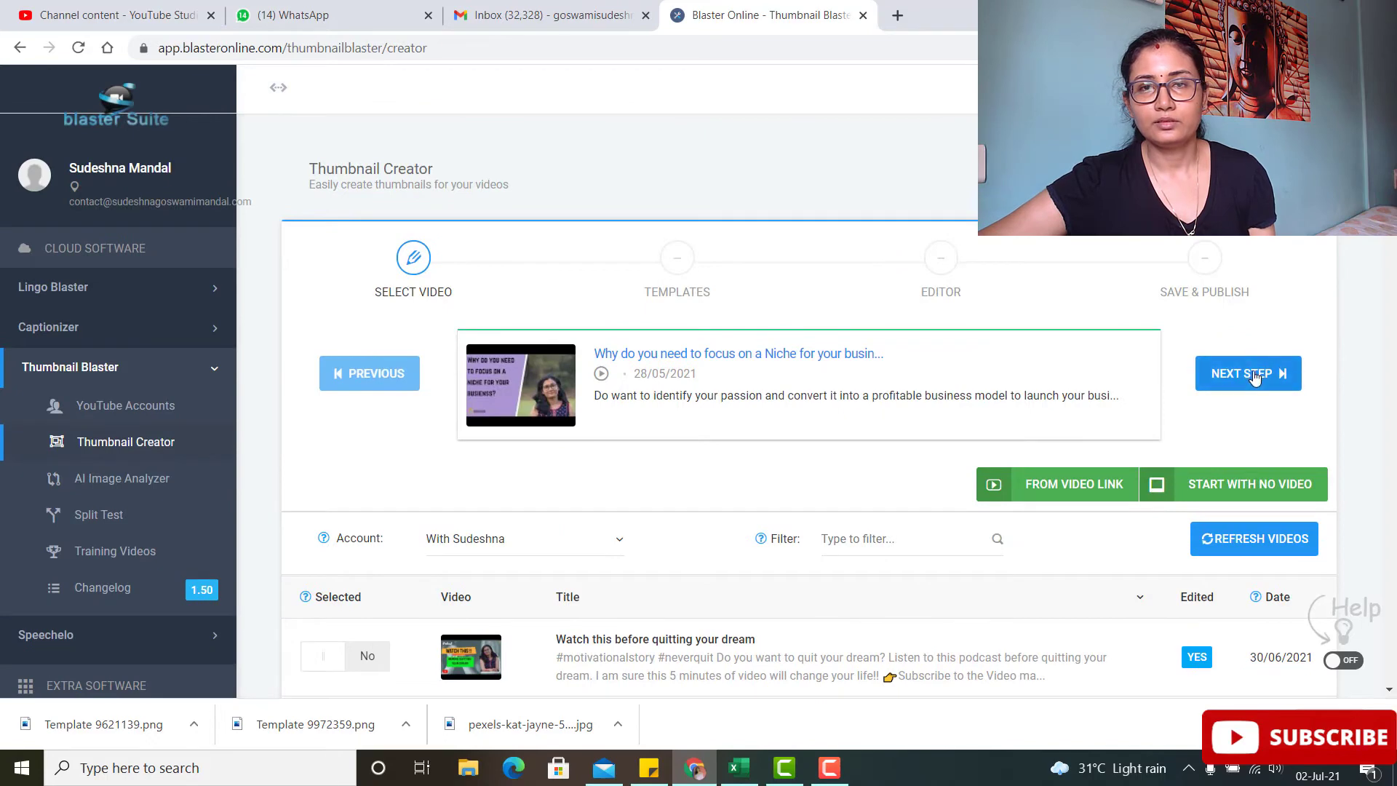
{"action": "left_click", "coordinate": [1255, 376]}
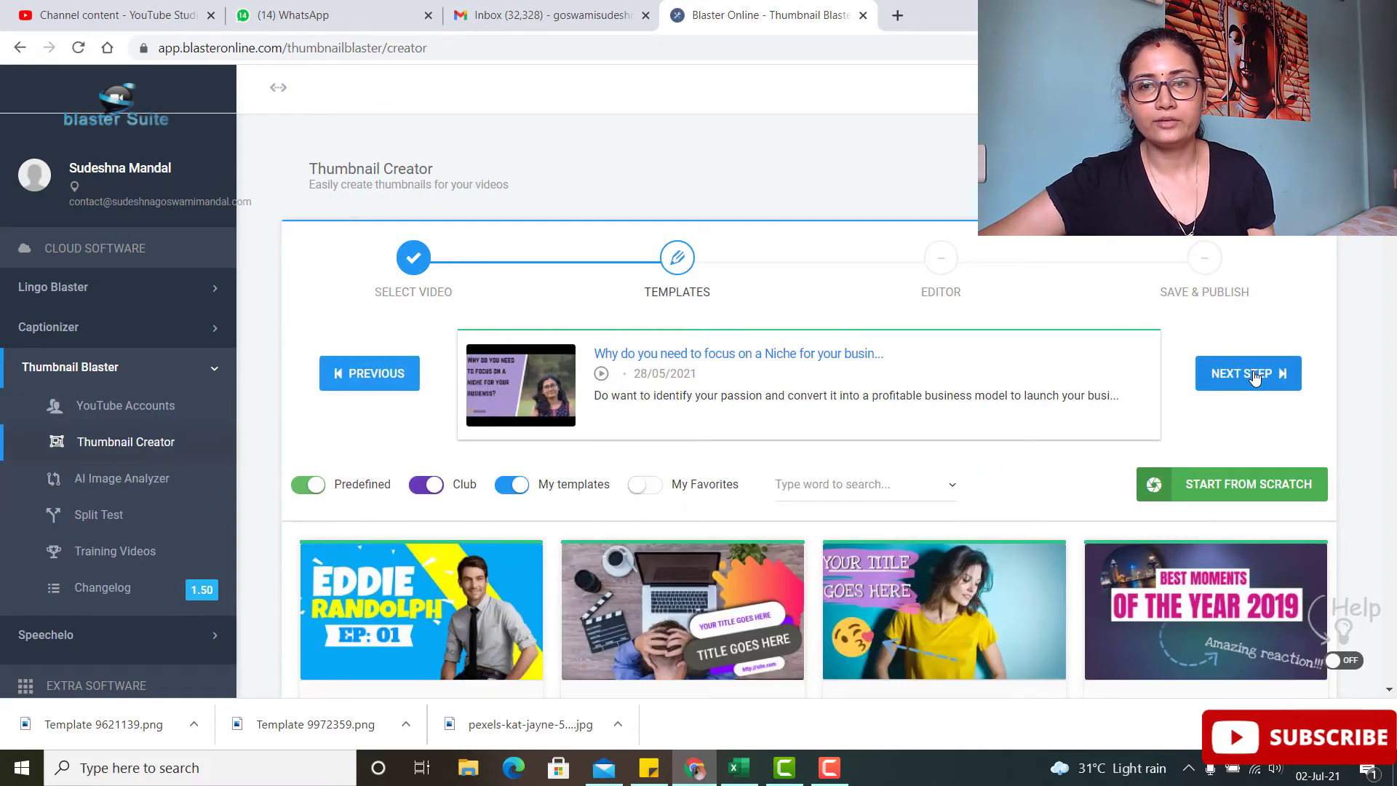
Dismiss the 'Select a template first!' alert and apply the Pets - Dog Training template
{"action": "scroll", "coordinate": [679, 484], "scroll_direction": "down", "scroll_amount": 2}
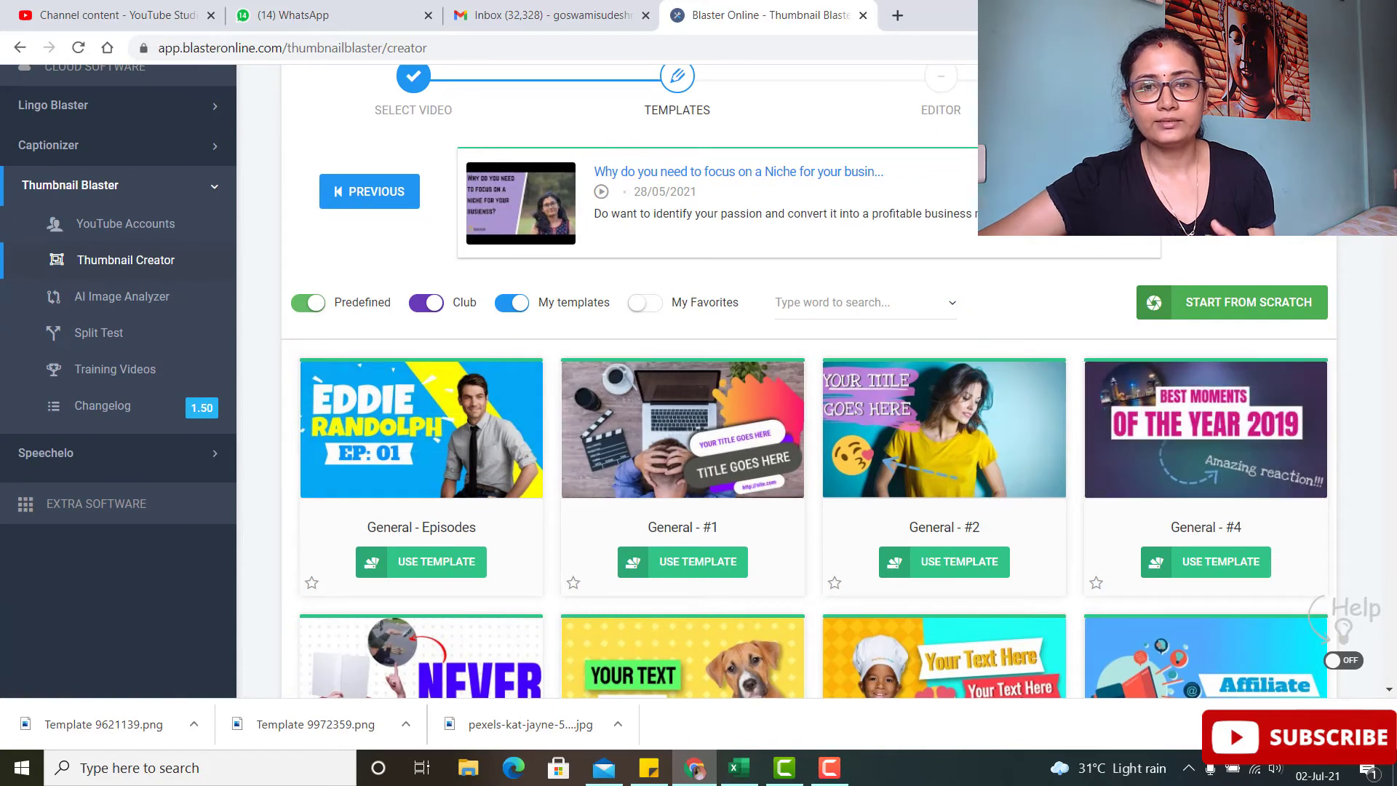
{"action": "left_click", "coordinate": [1237, 191]}
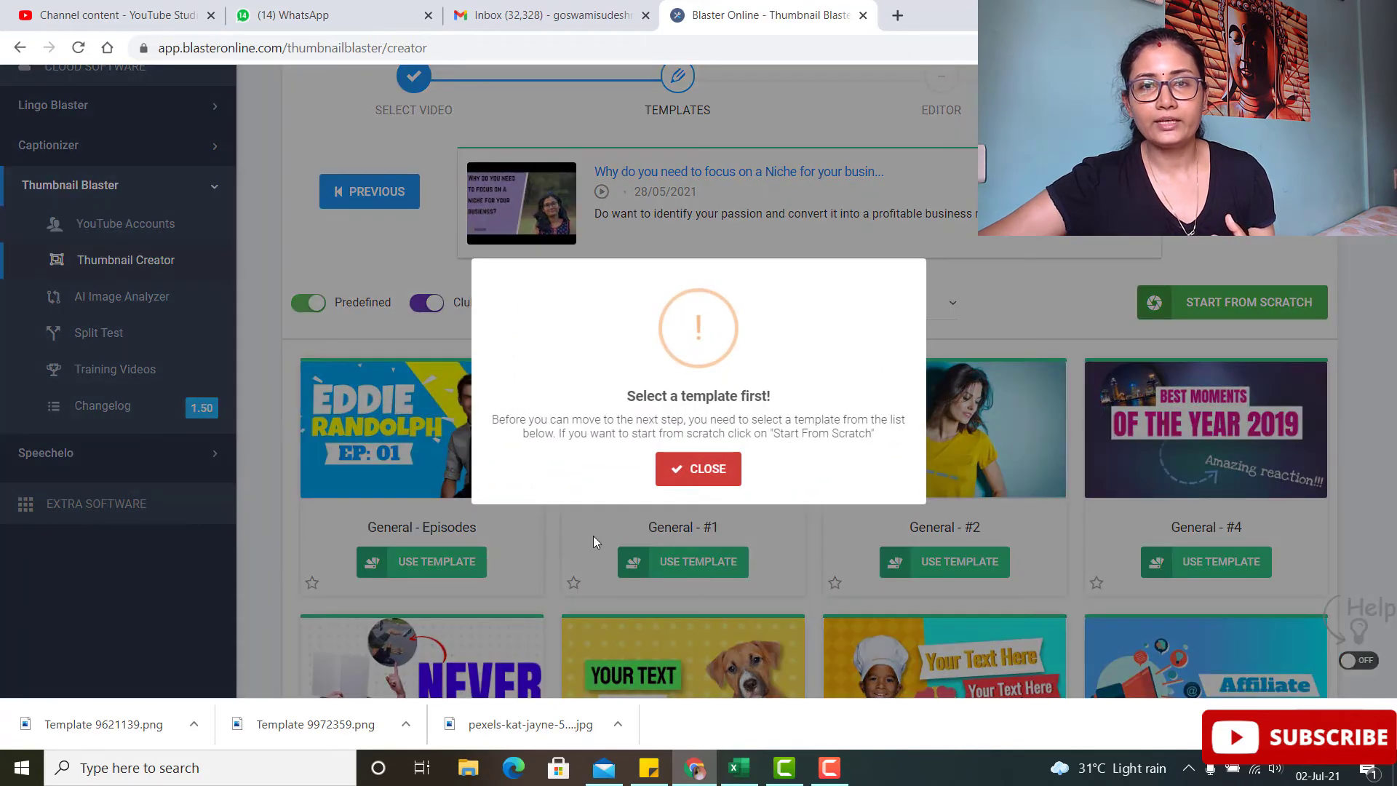
{"action": "left_click", "coordinate": [691, 467]}
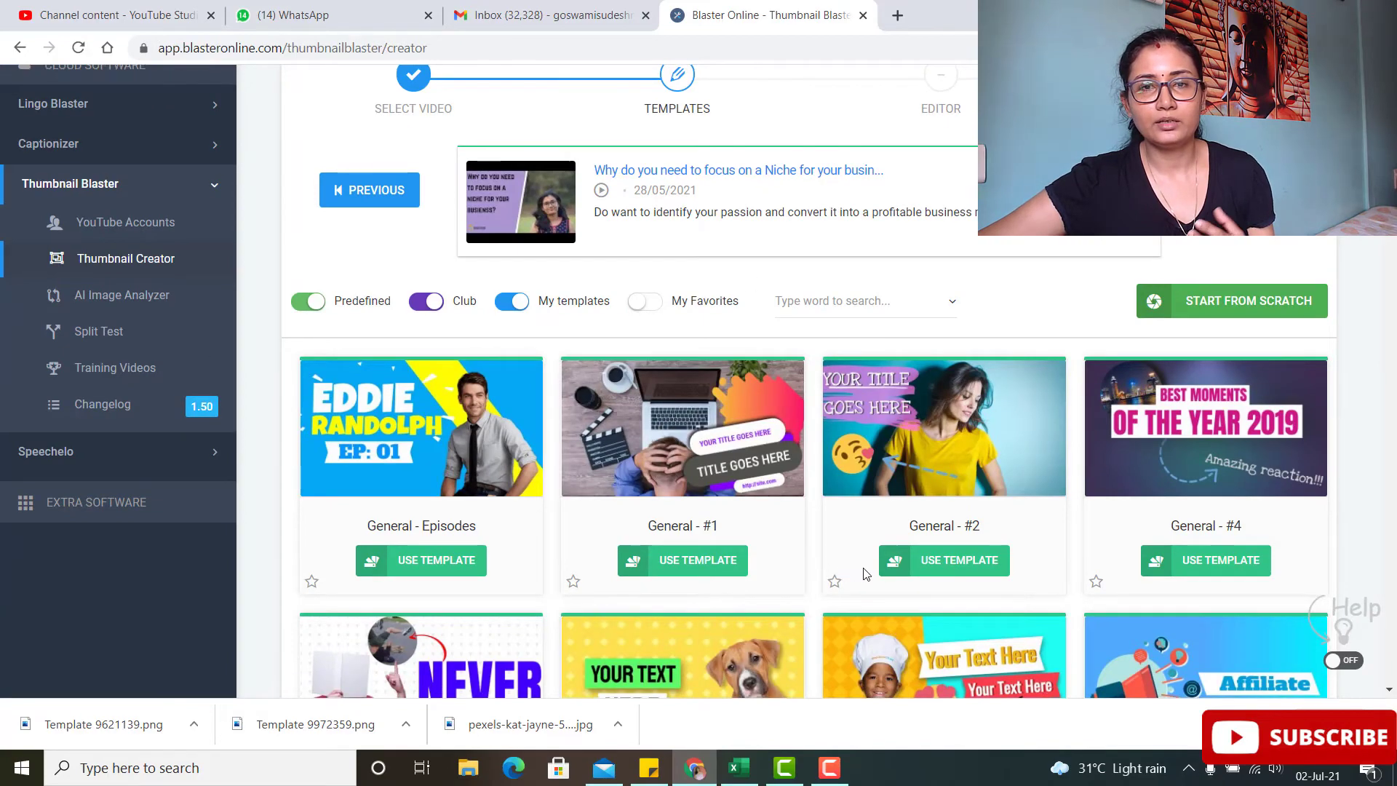
{"action": "scroll", "coordinate": [844, 571], "scroll_direction": "down", "scroll_amount": 3}
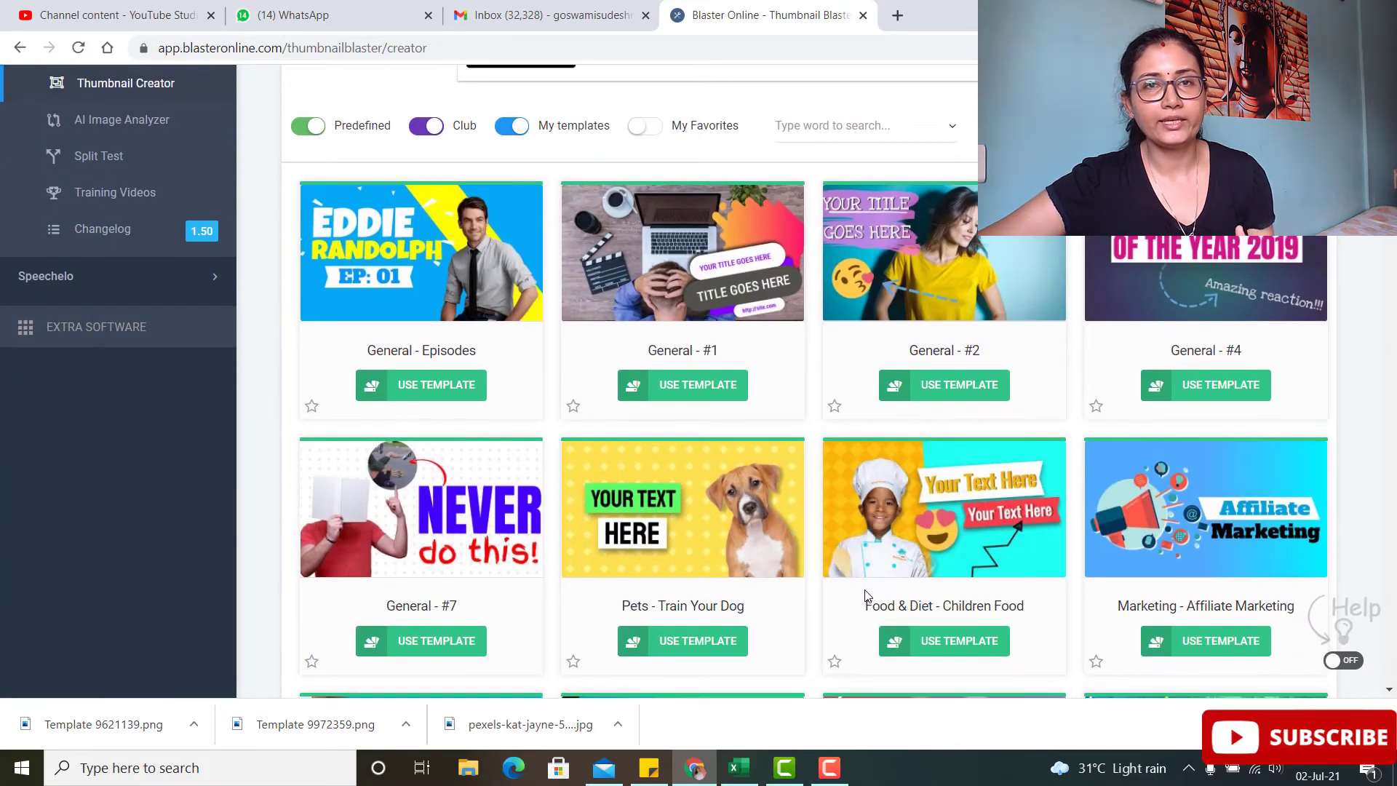
{"action": "scroll", "coordinate": [866, 590], "scroll_direction": "up", "scroll_amount": 3}
{"action": "scroll", "coordinate": [865, 593], "scroll_direction": "down", "scroll_amount": 6}
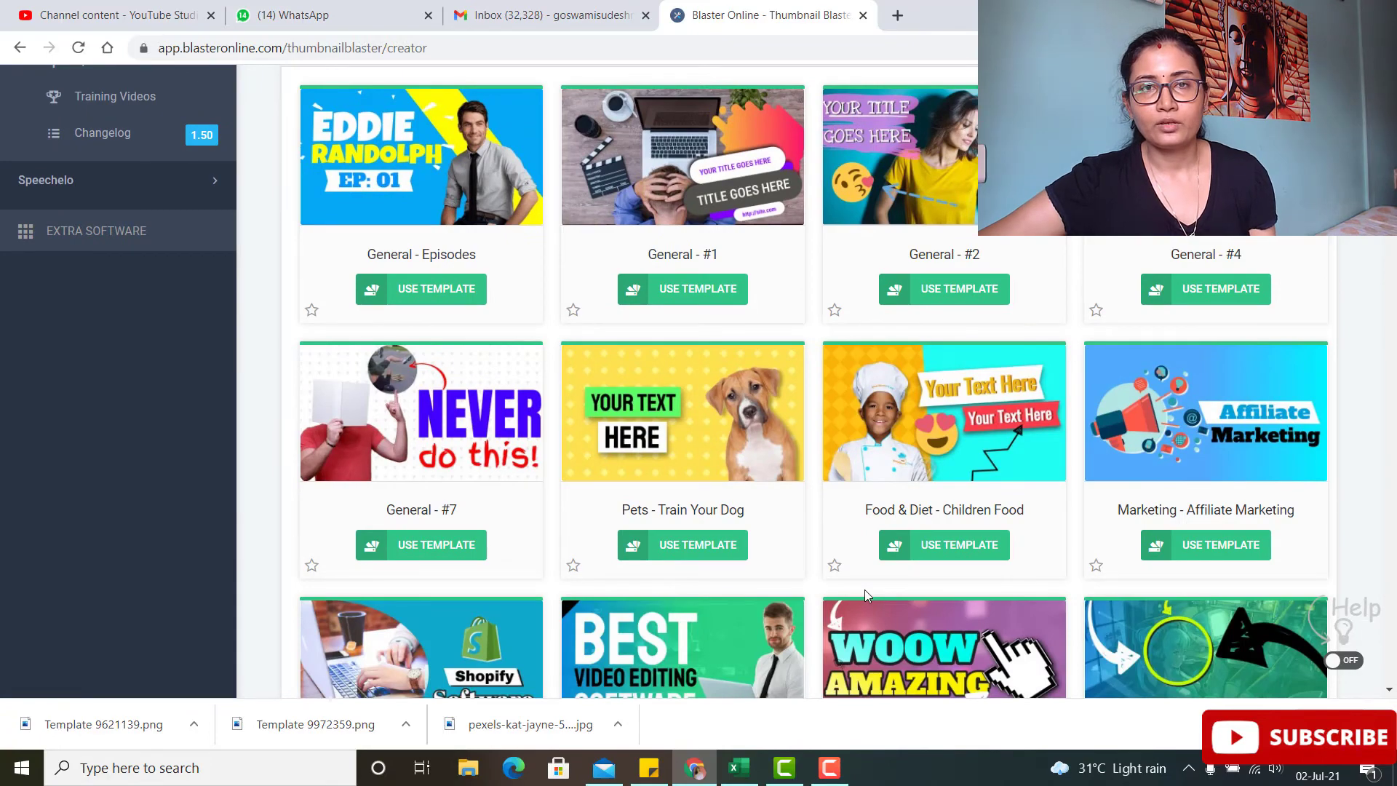
{"action": "scroll", "coordinate": [864, 595], "scroll_direction": "up", "scroll_amount": 3}
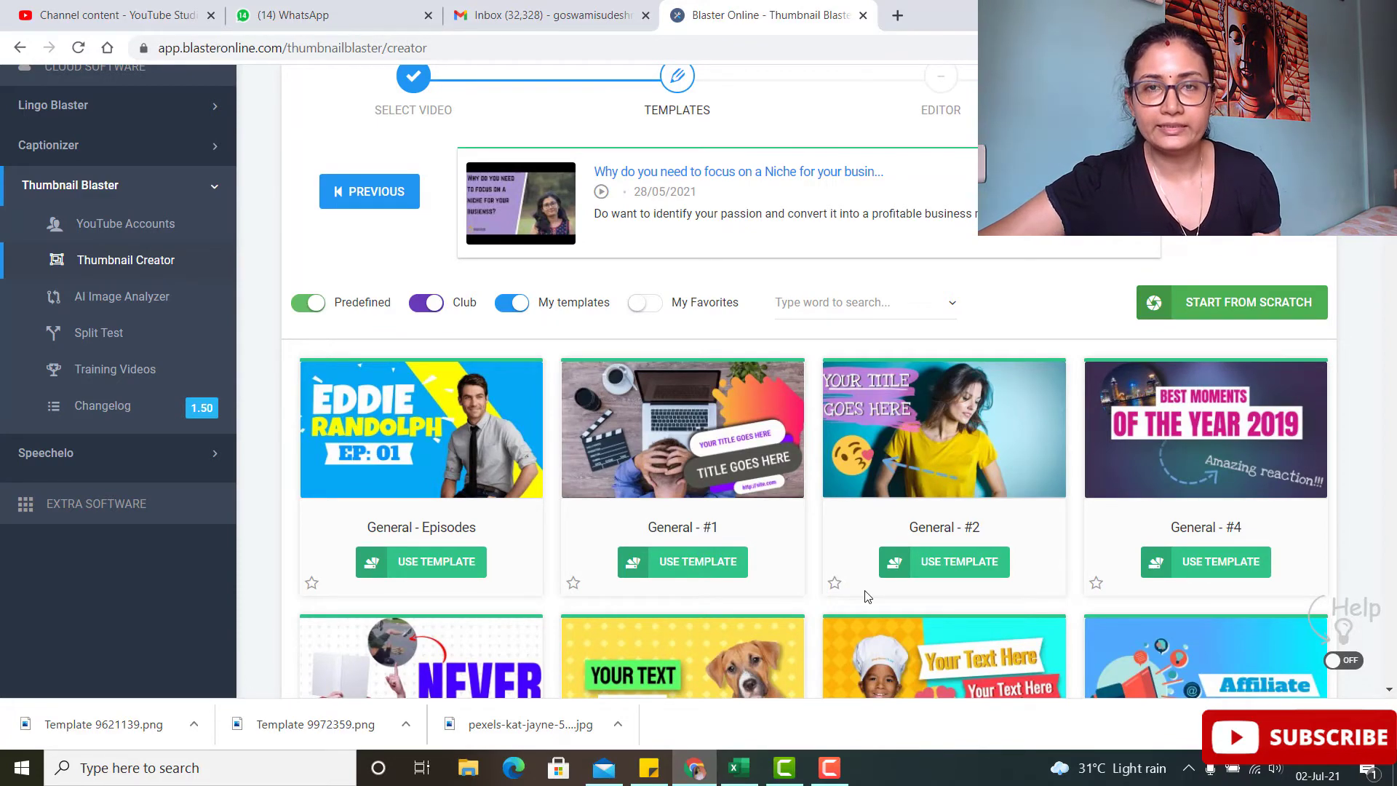
{"action": "scroll", "coordinate": [867, 596], "scroll_direction": "down", "scroll_amount": 12}
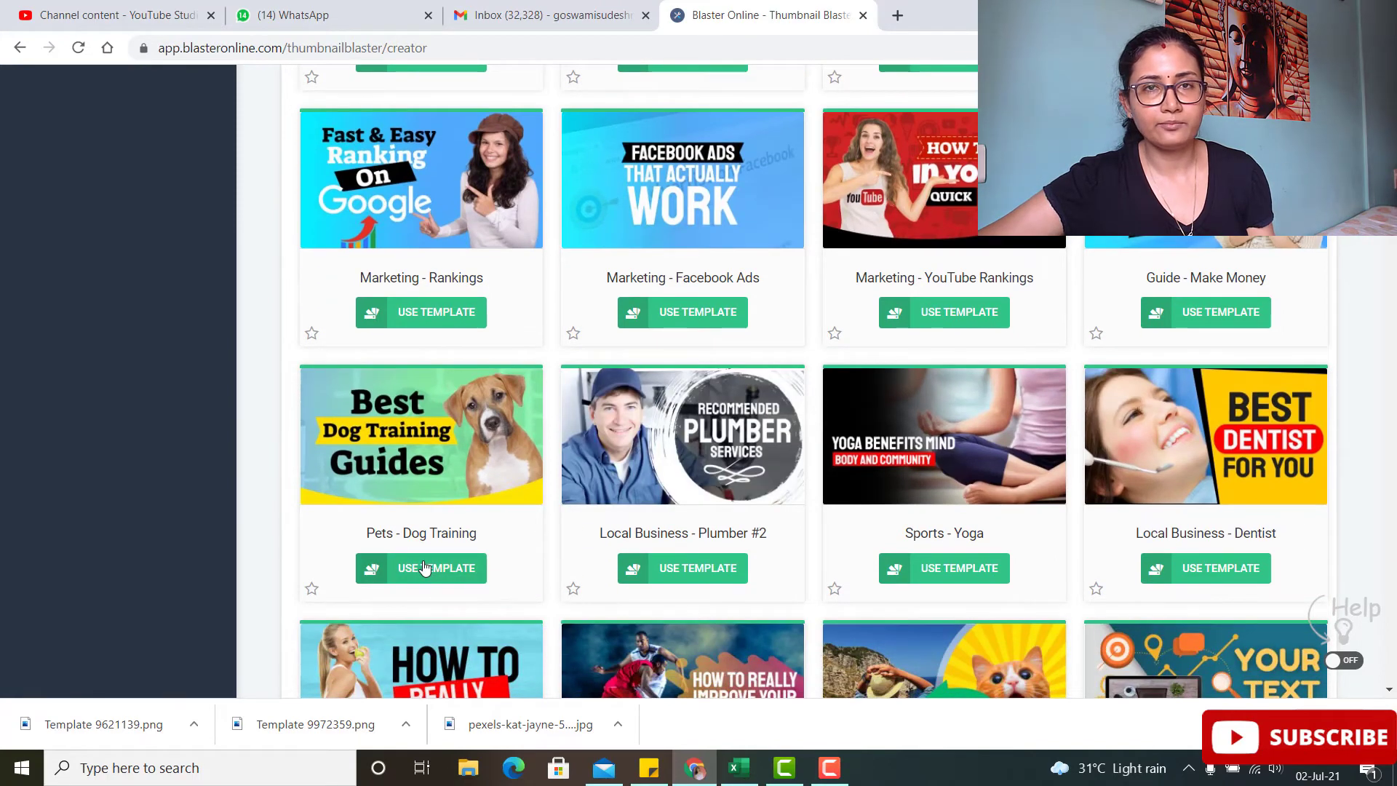
{"action": "left_click", "coordinate": [426, 568]}
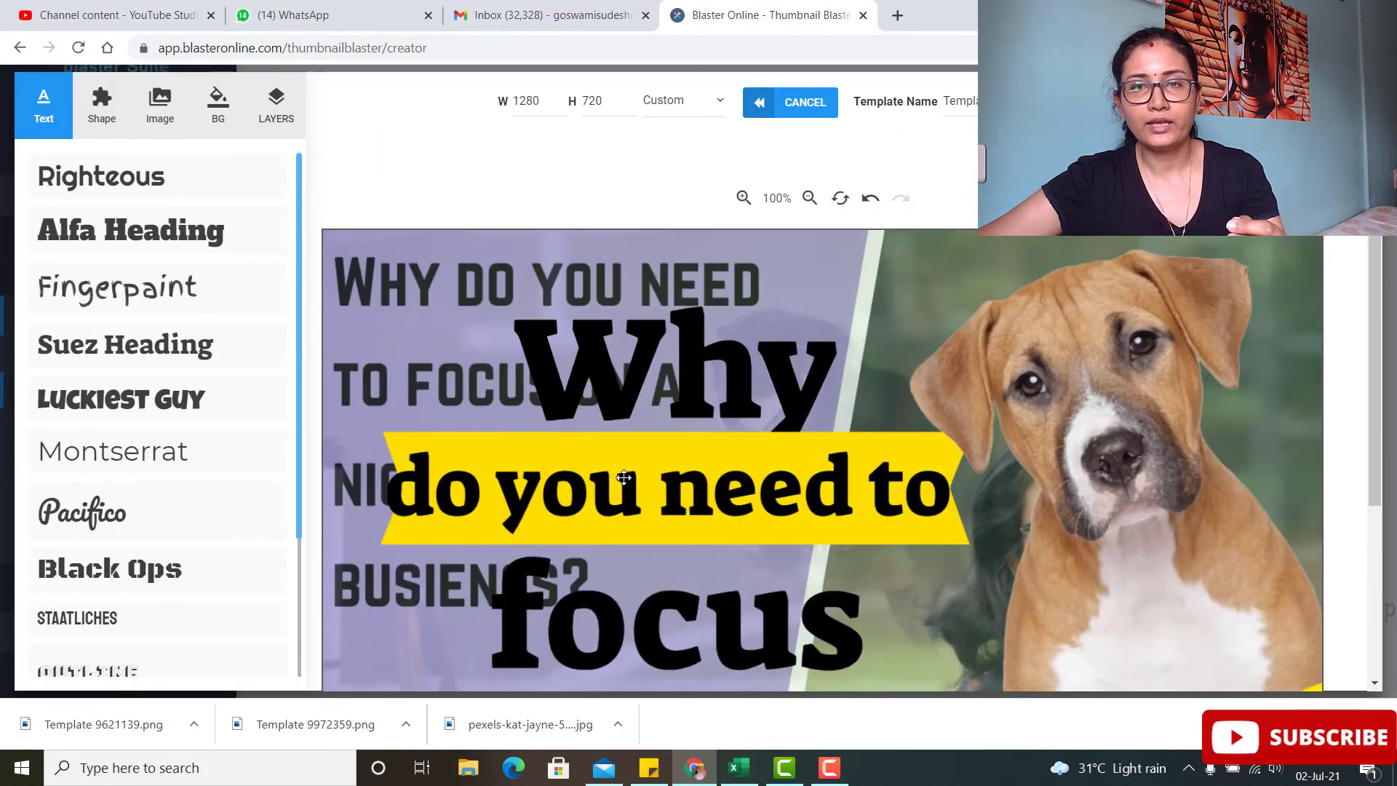
Remove the faded old-thumbnail overlay images from the canvas background
{"action": "left_click", "coordinate": [476, 338]}
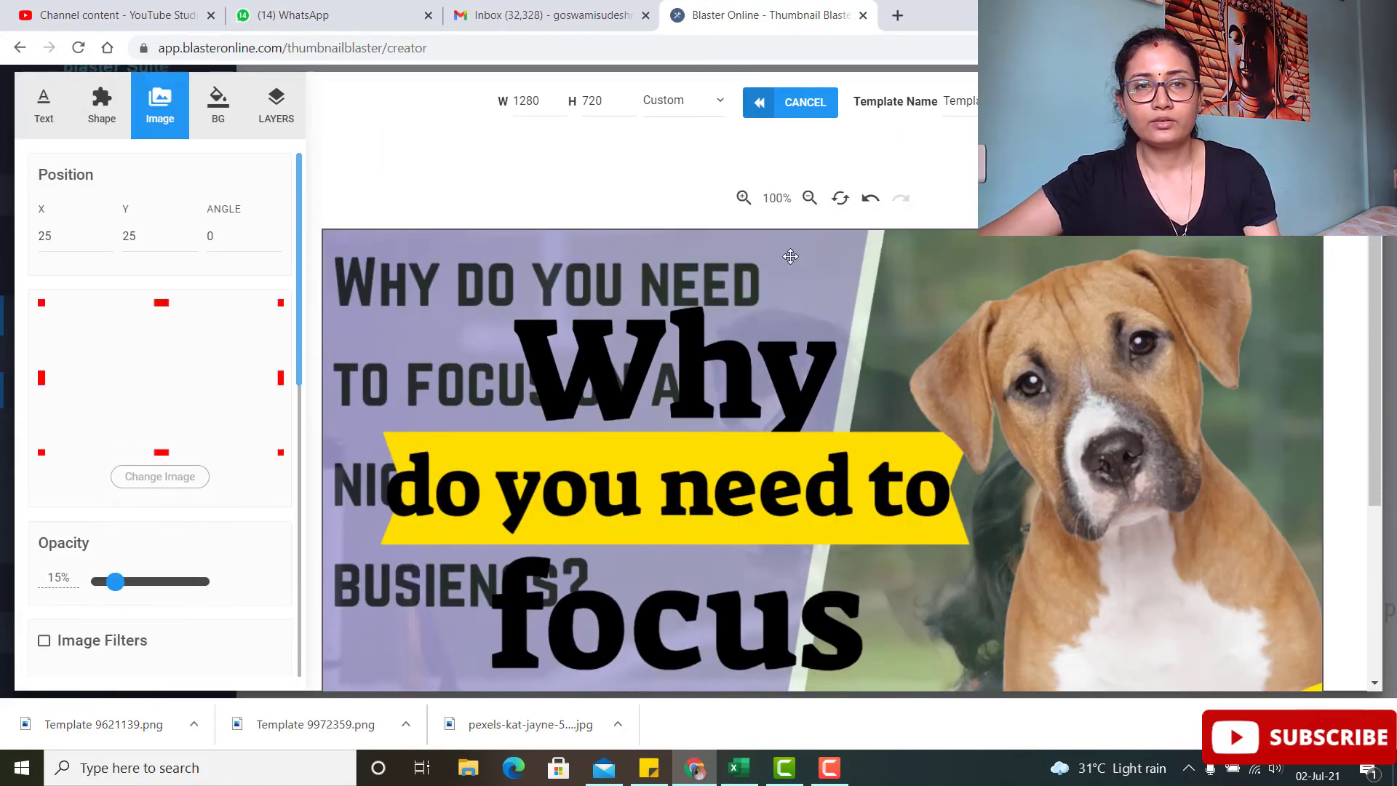
{"action": "scroll", "coordinate": [705, 276], "scroll_direction": "down", "scroll_amount": 3}
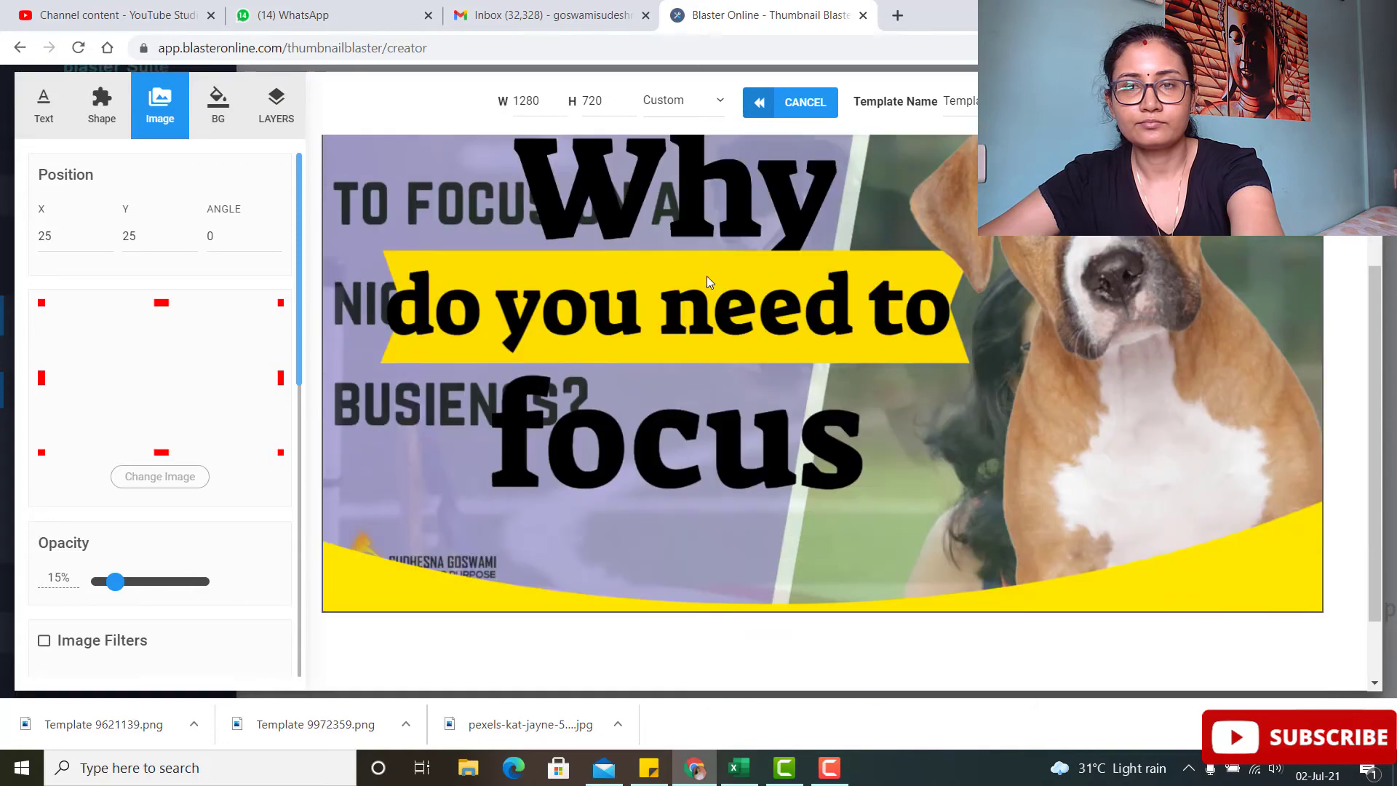
{"action": "scroll", "coordinate": [411, 382], "scroll_direction": "up", "scroll_amount": 3}
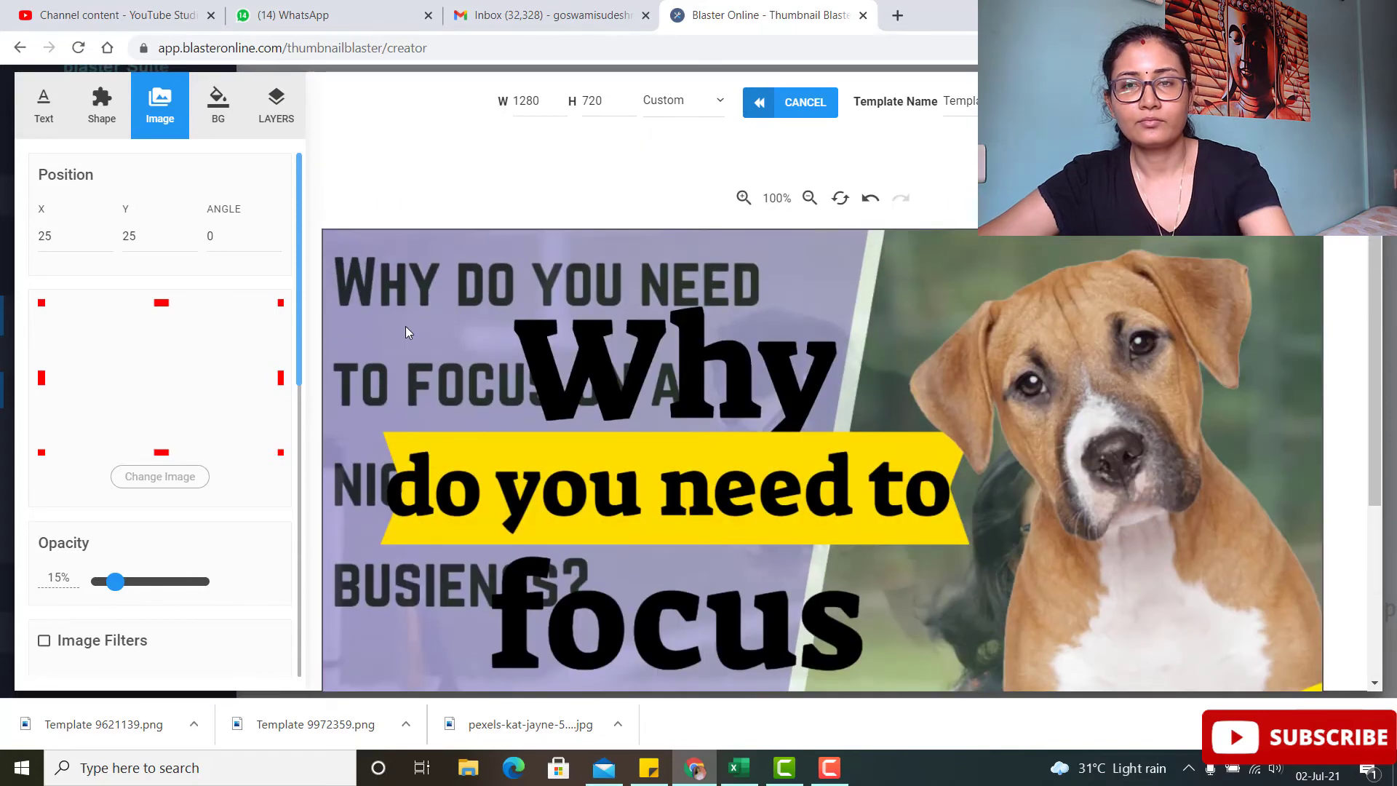
{"action": "key", "text": "ctrl+z"}
{"action": "left_click", "coordinate": [419, 317]}
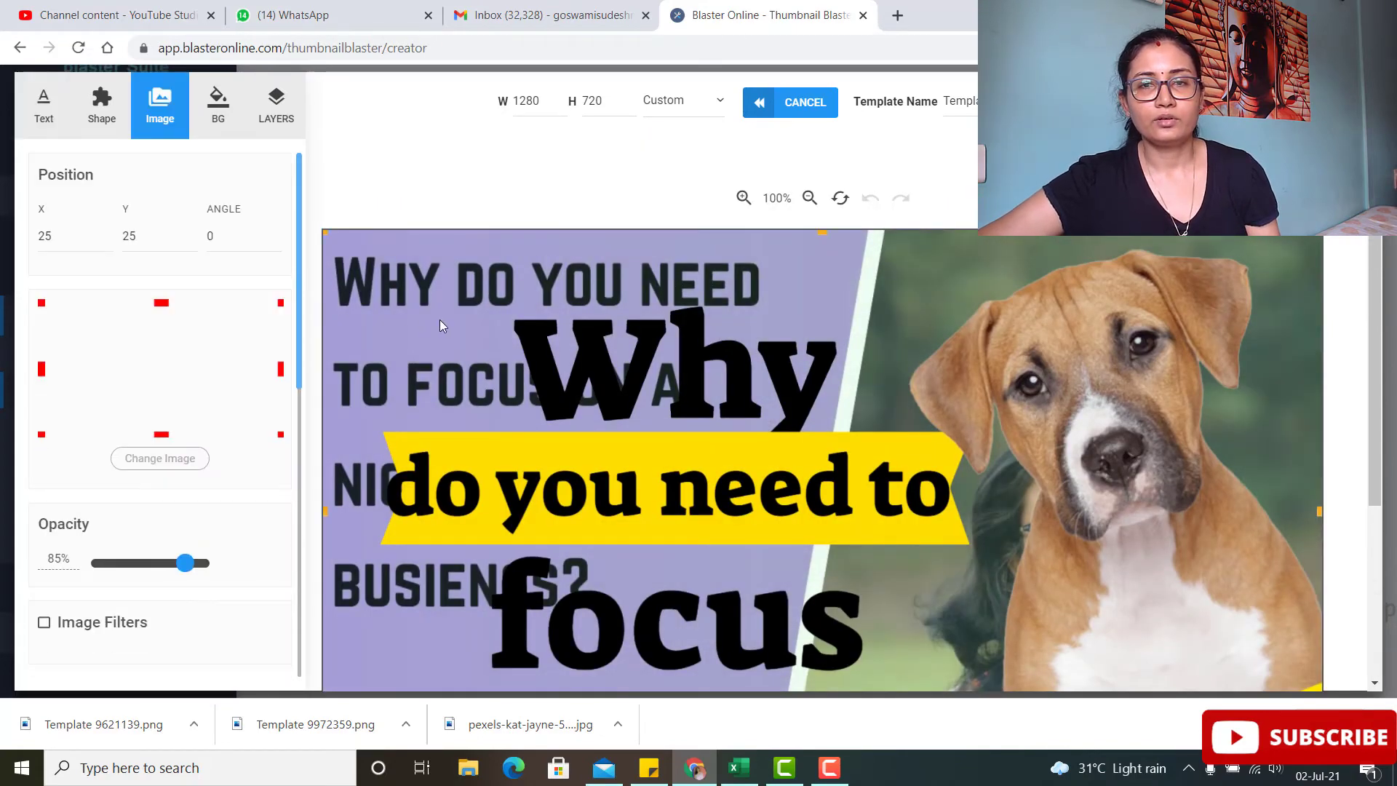
{"action": "key", "text": "Delete"}
{"action": "scroll", "coordinate": [523, 393], "scroll_direction": "down", "scroll_amount": 1}
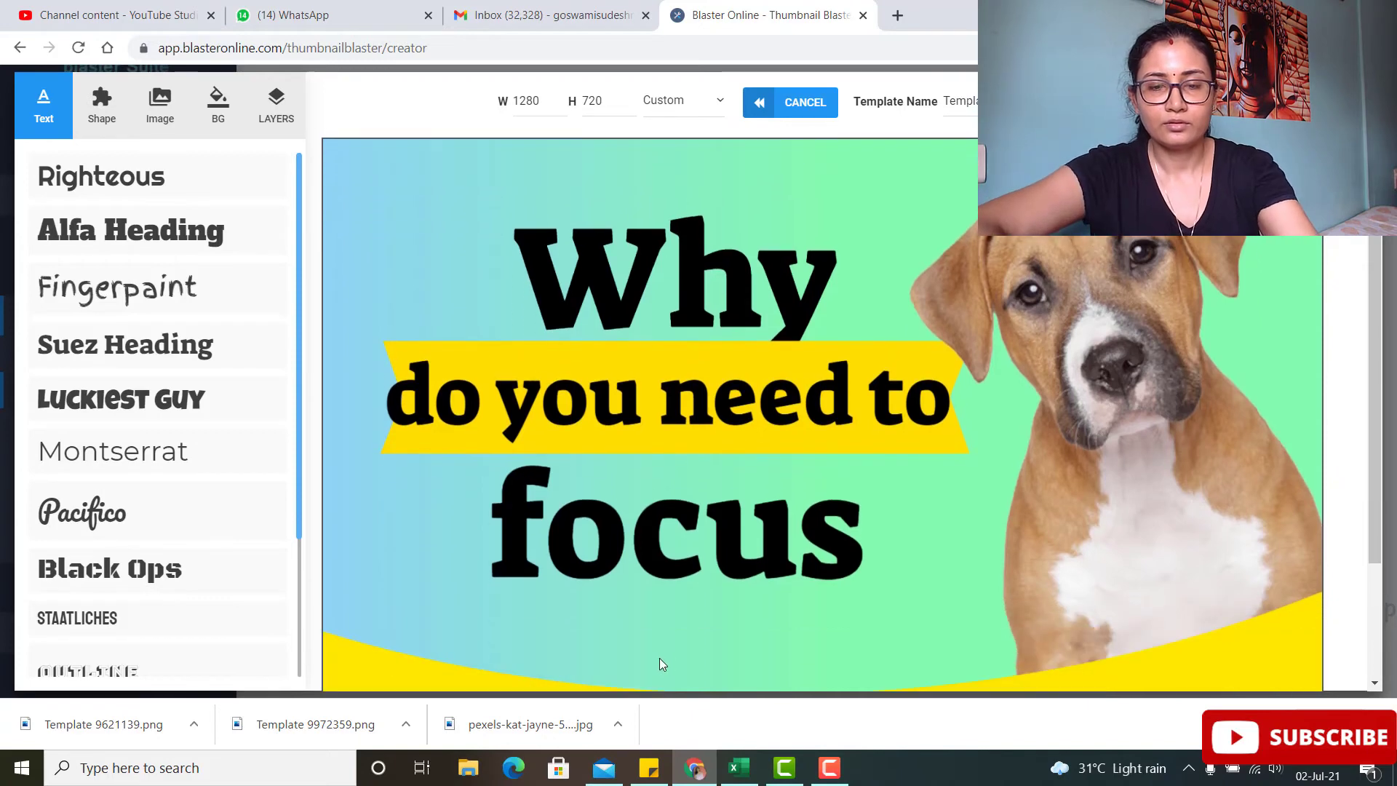
Edit the headline to 'focus on Niche / for your business' at size 22, broken before 'for'
{"action": "left_click", "coordinate": [640, 574]}
{"action": "left_click", "coordinate": [860, 529]}
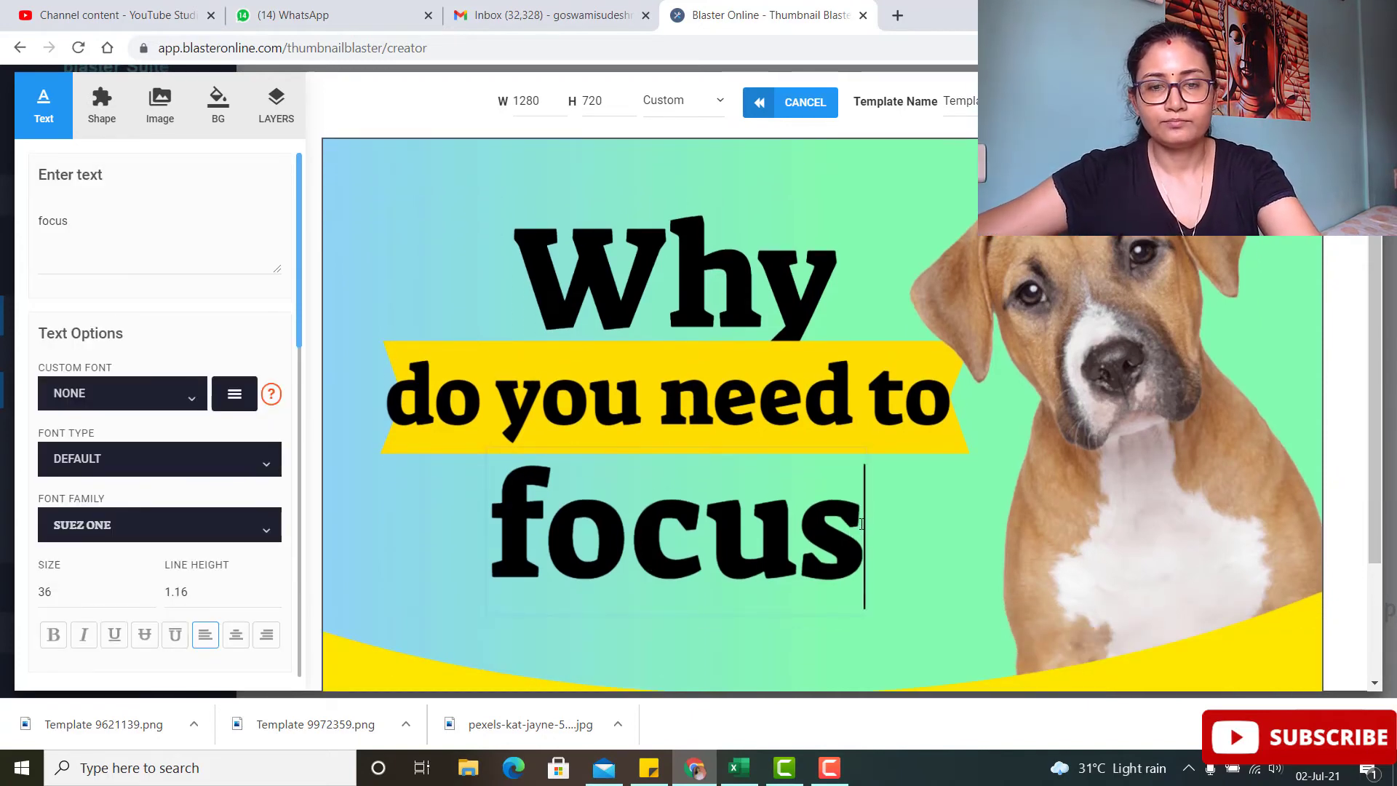
{"action": "type", "text": "on N"}
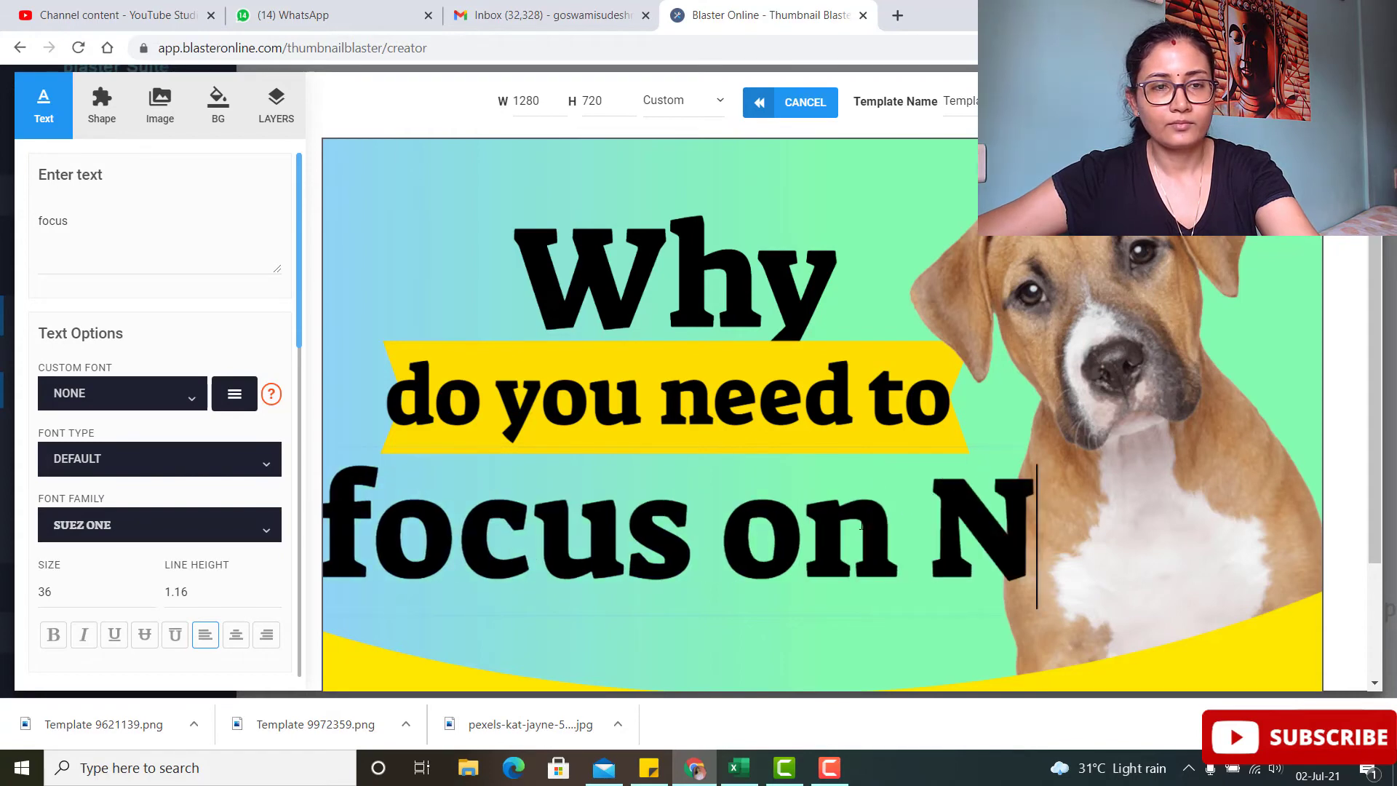
{"action": "type", "text": "iche"}
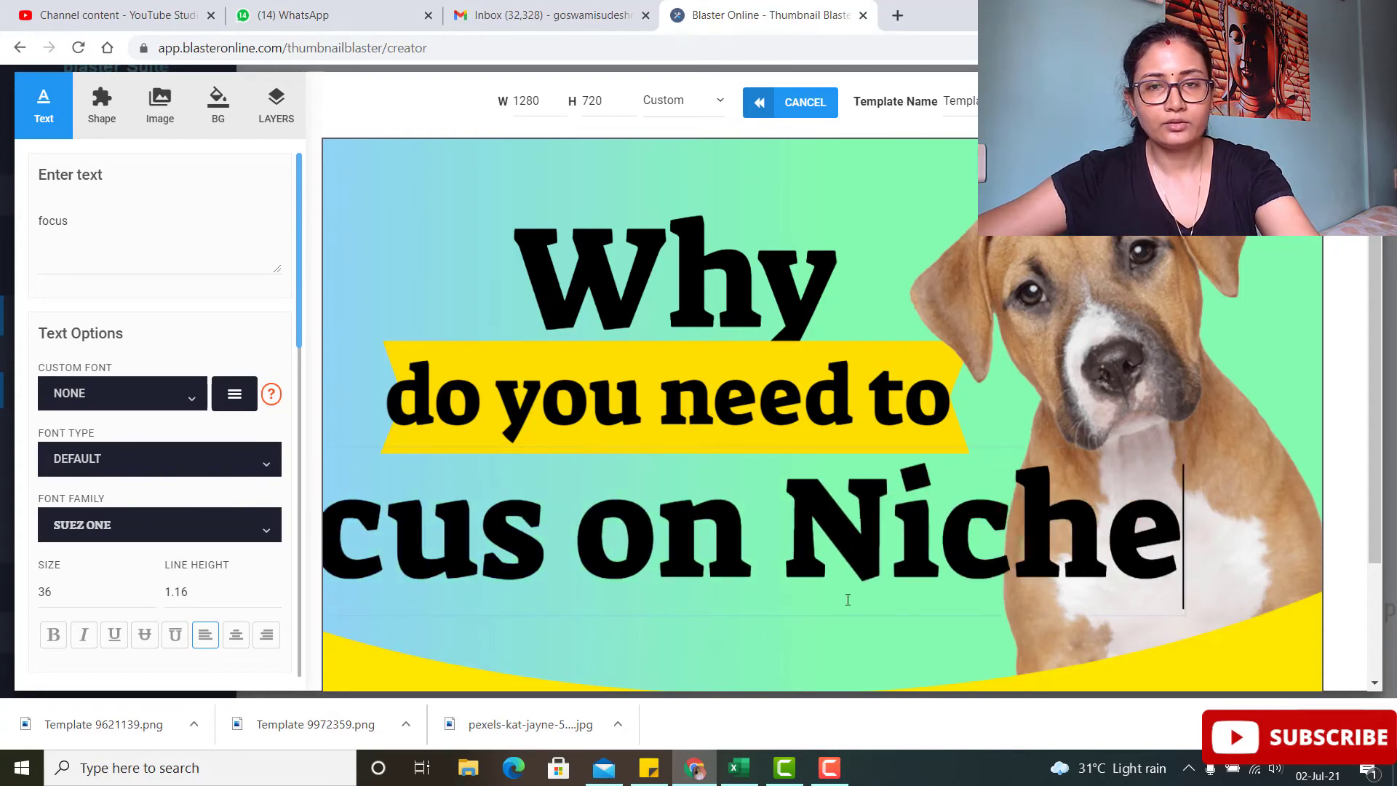
{"action": "left_click", "coordinate": [755, 669]}
{"action": "left_click", "coordinate": [782, 571]}
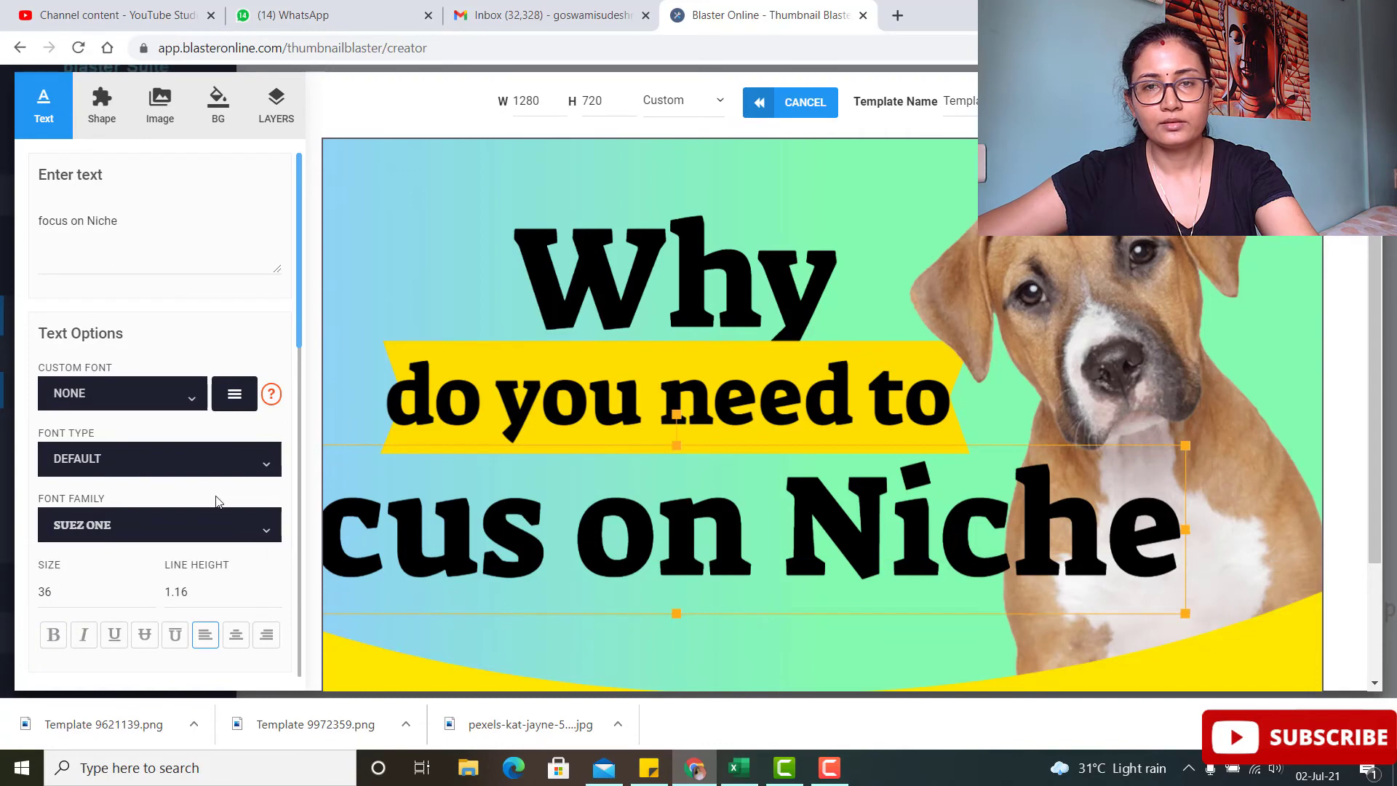
{"action": "left_click", "coordinate": [148, 597]}
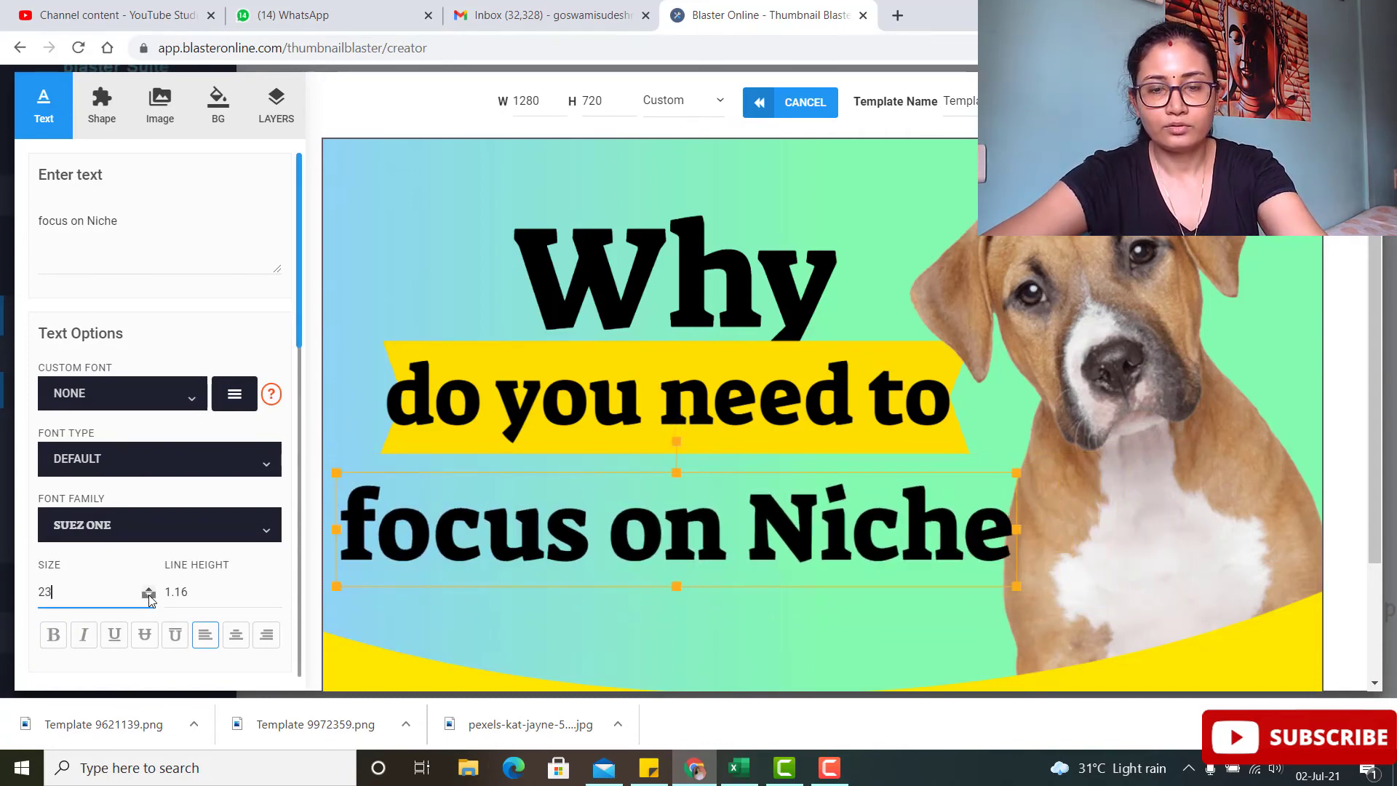
{"action": "left_click", "coordinate": [148, 596]}
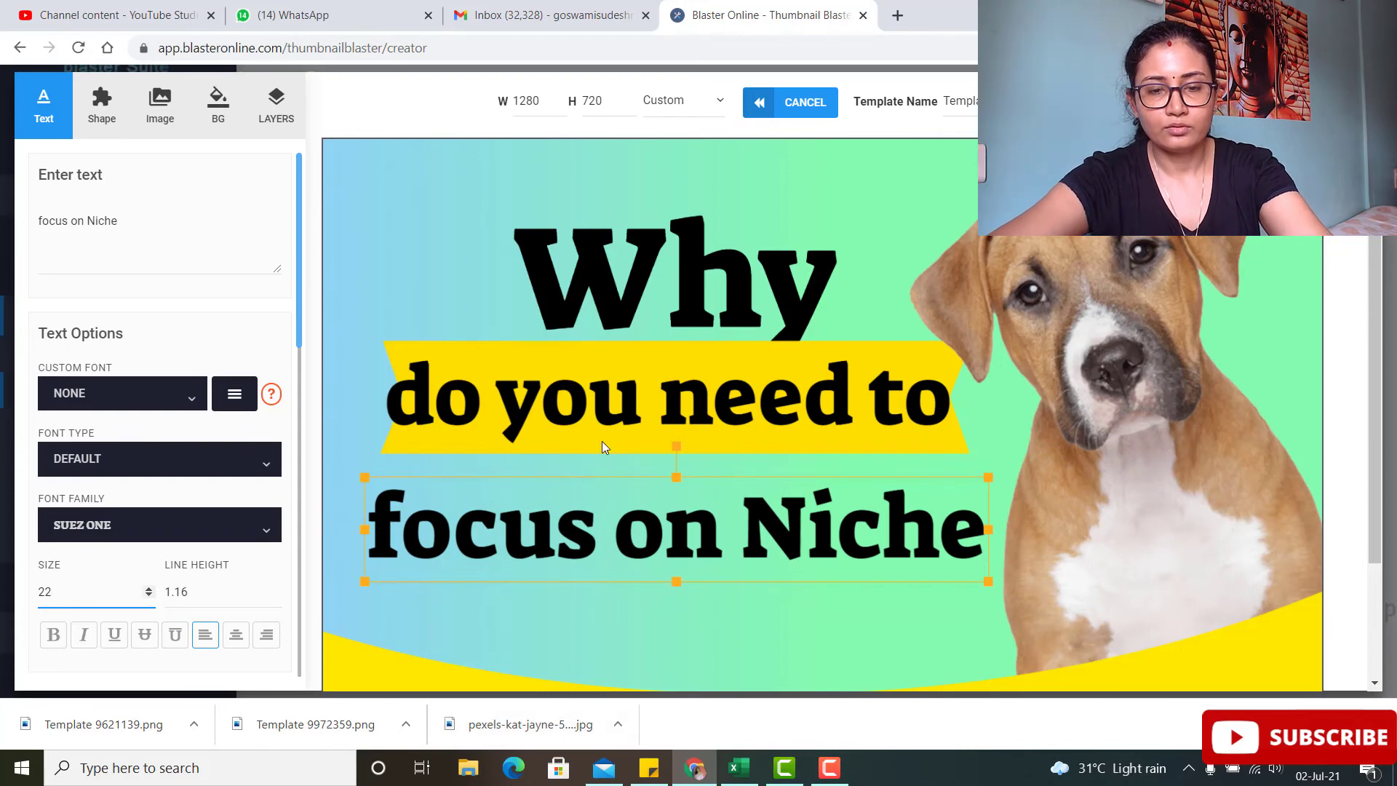
{"action": "left_click", "coordinate": [971, 531]}
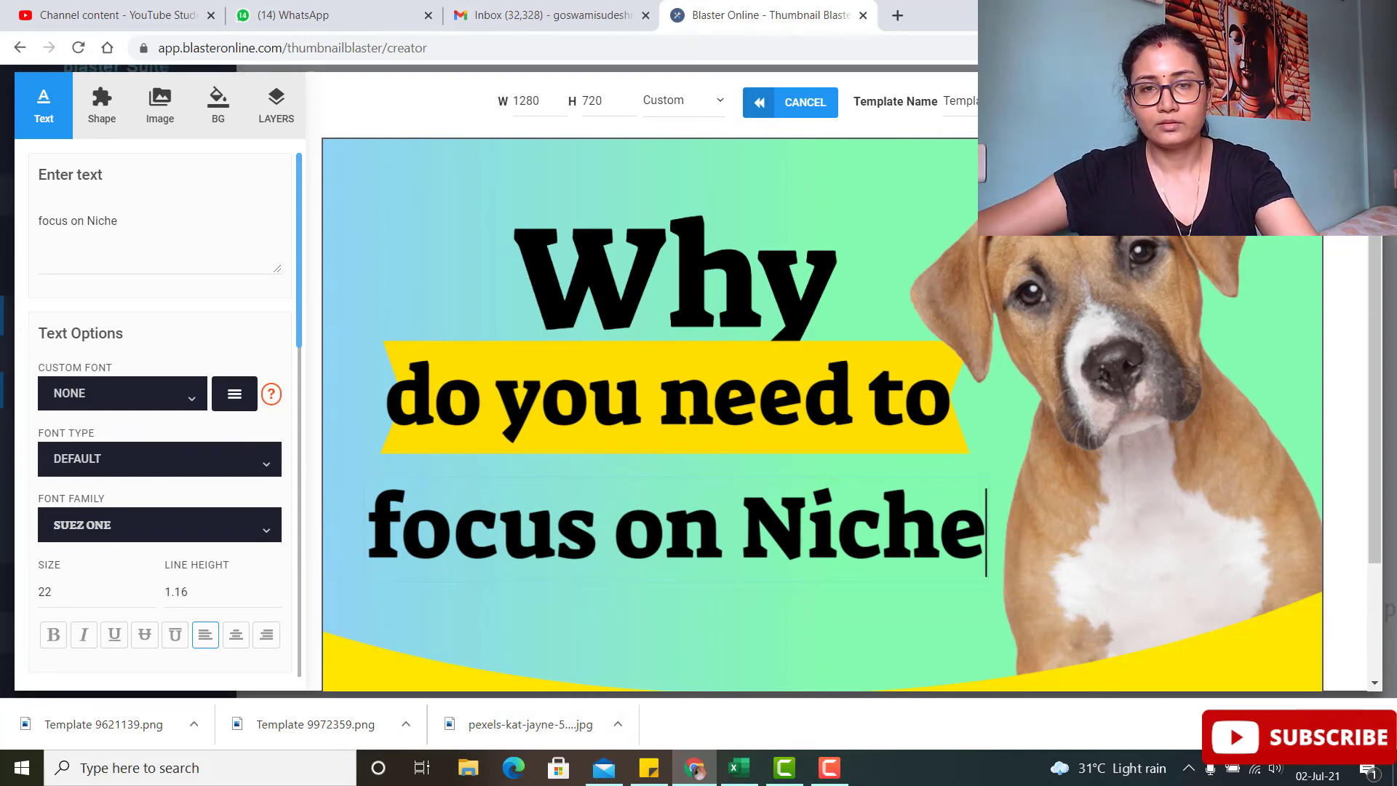
{"action": "type", "text": "fo"}
{"action": "type", "text": "r"}
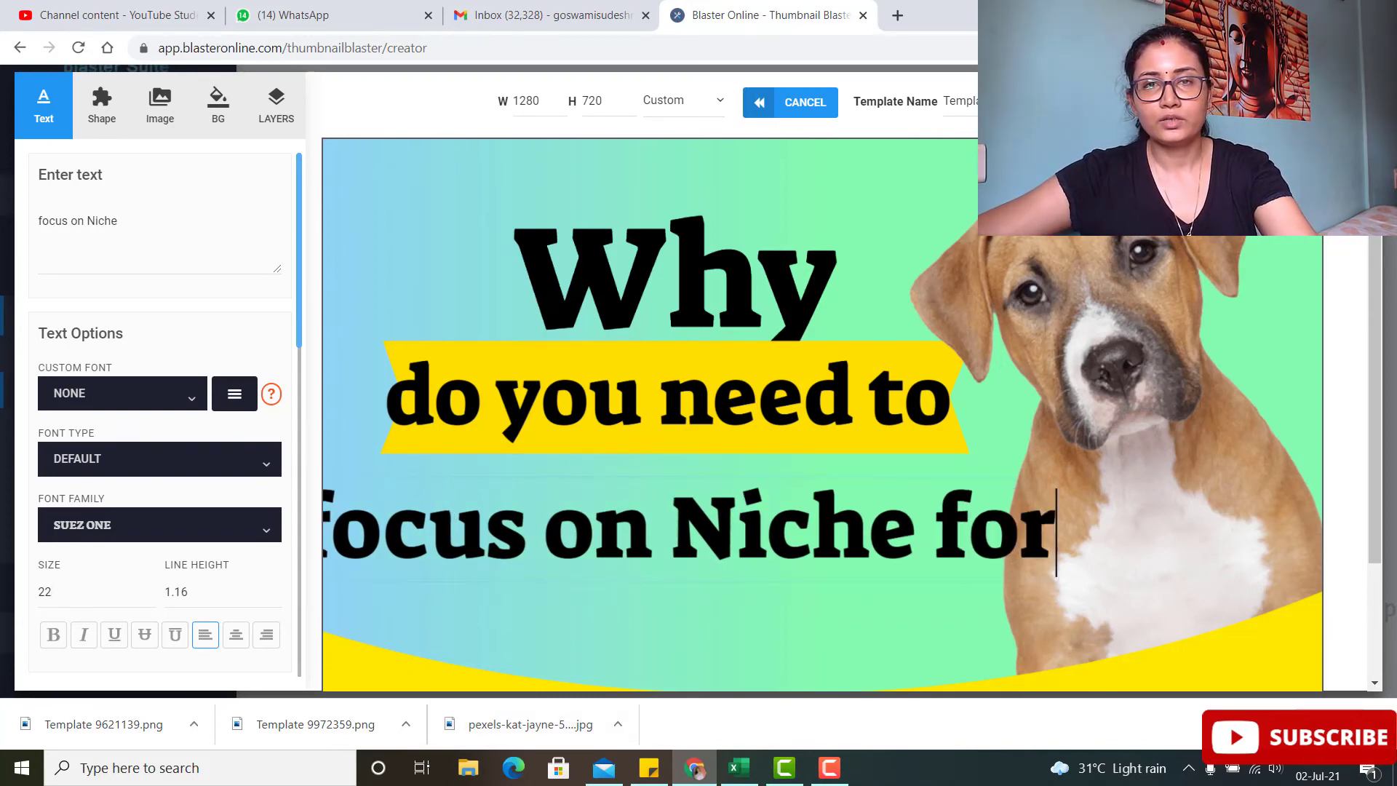
{"action": "type", "text": " your business"}
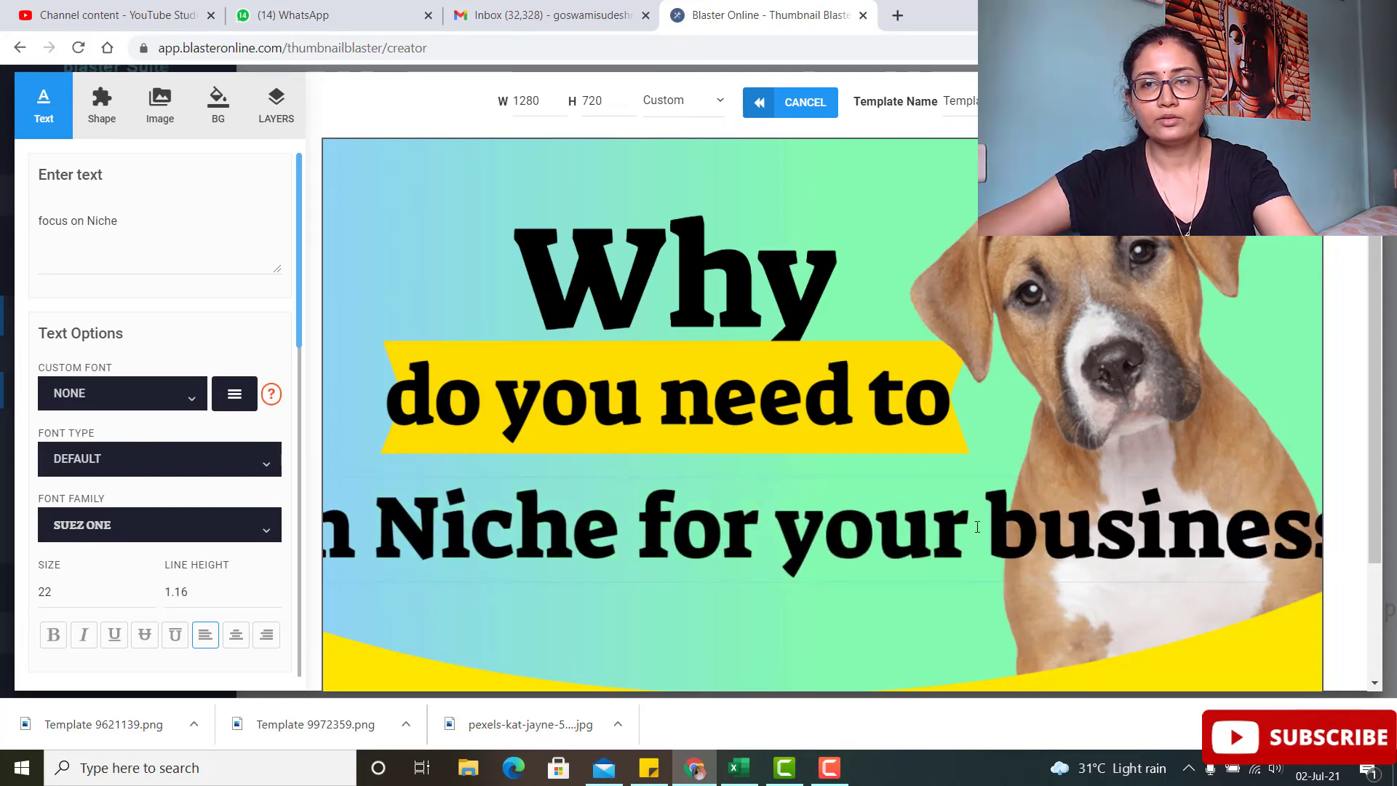
{"action": "left_click", "coordinate": [637, 531]}
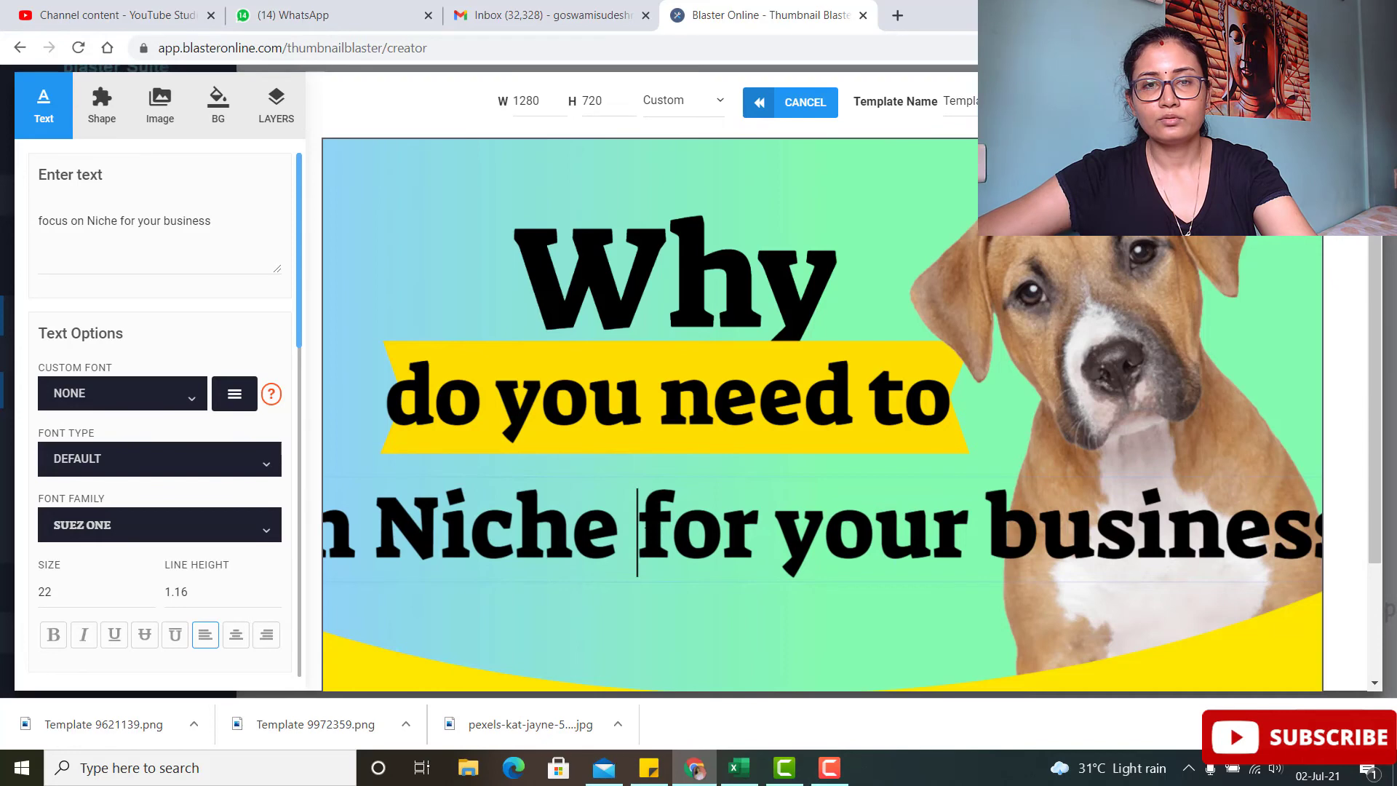
{"action": "key", "text": "Return"}
Move the 'Why' and 'do you need to' text, yellow banner, dog and headline into new positions
{"action": "left_click", "coordinate": [589, 185]}
{"action": "left_click_drag", "start_coordinate": [589, 185], "coordinate": [590, 124]}
{"action": "left_click", "coordinate": [489, 357]}
{"action": "left_click_drag", "start_coordinate": [489, 357], "coordinate": [488, 265]}
{"action": "left_click_drag", "start_coordinate": [451, 384], "coordinate": [455, 325]}
{"action": "left_click", "coordinate": [1105, 302]}
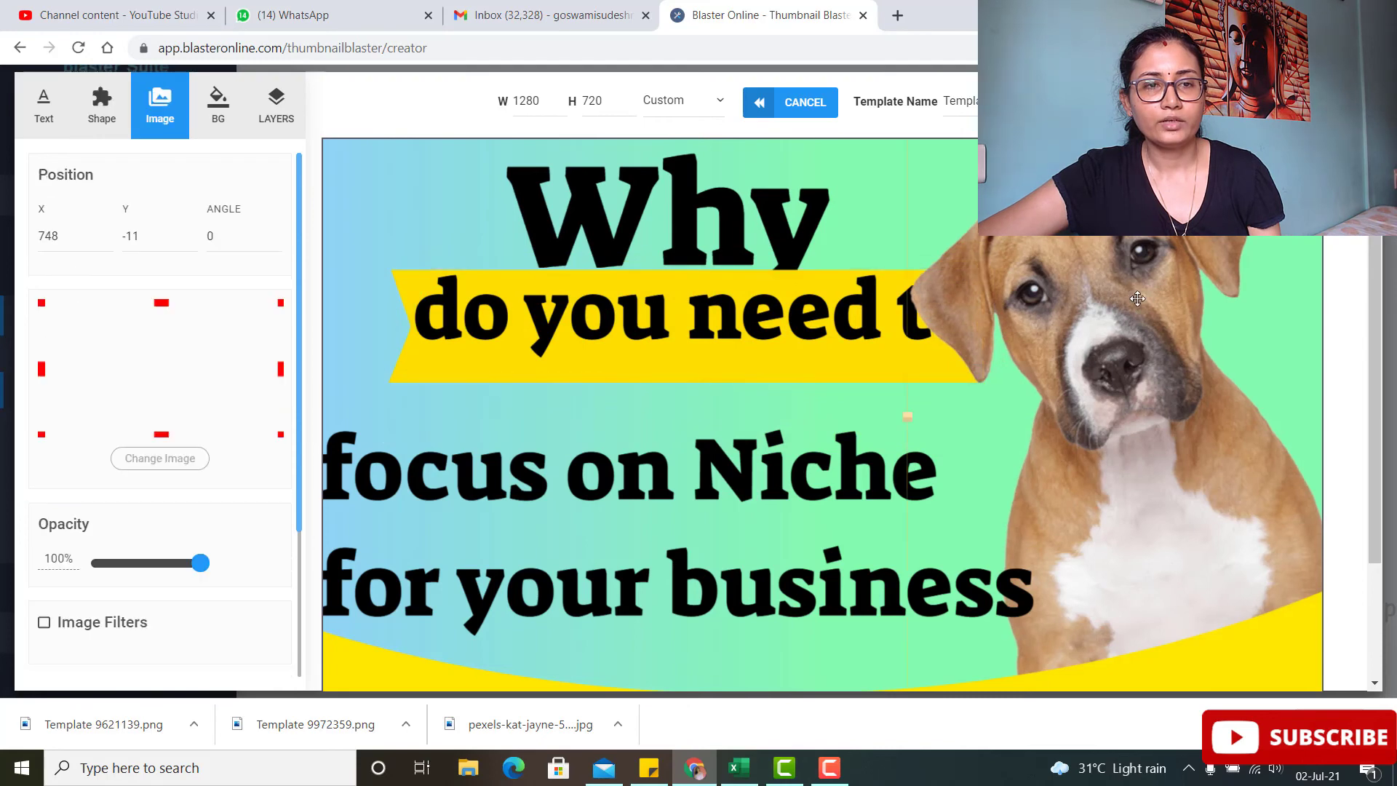
{"action": "left_click_drag", "start_coordinate": [1106, 302], "coordinate": [1157, 302]}
{"action": "left_click", "coordinate": [573, 460]}
{"action": "left_click_drag", "start_coordinate": [573, 460], "coordinate": [639, 425]}
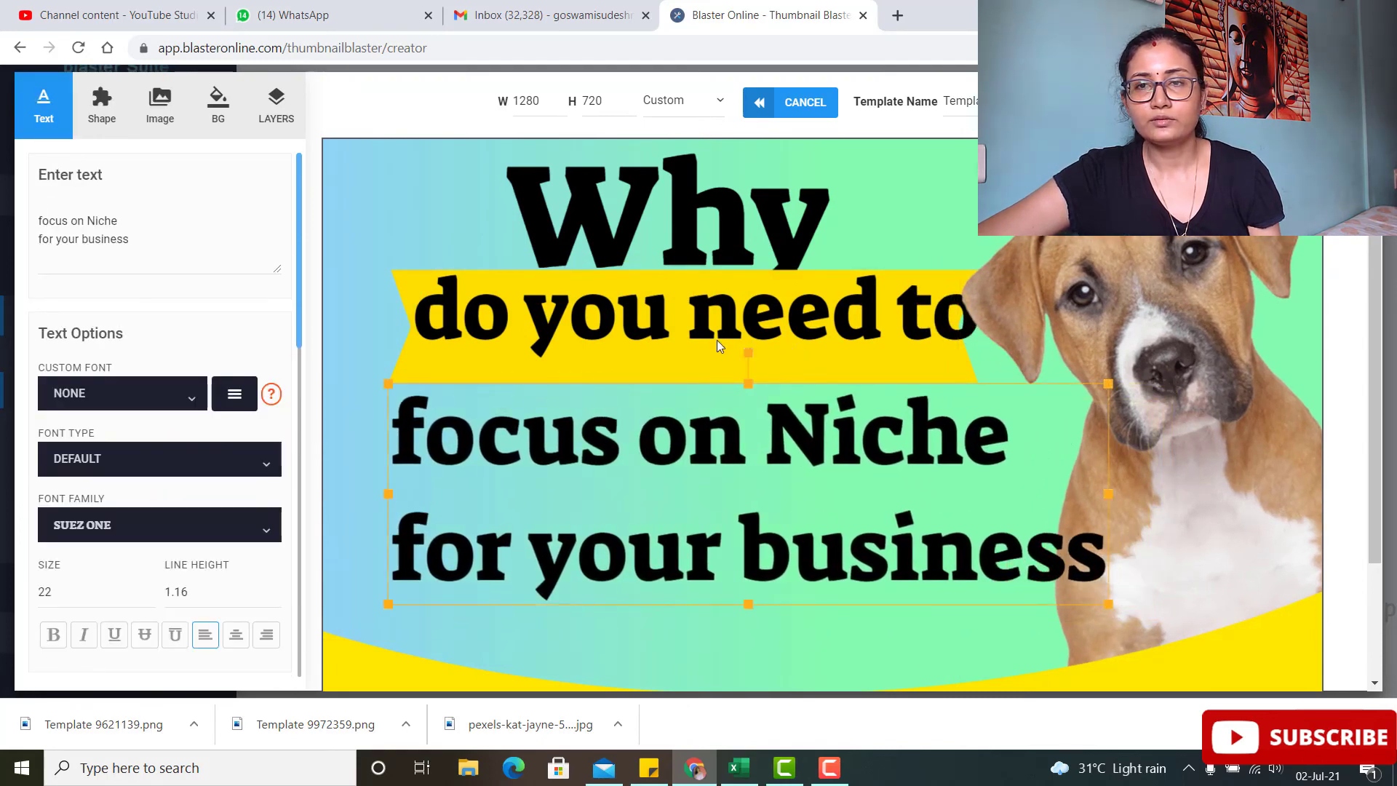
{"action": "left_click", "coordinate": [1124, 291]}
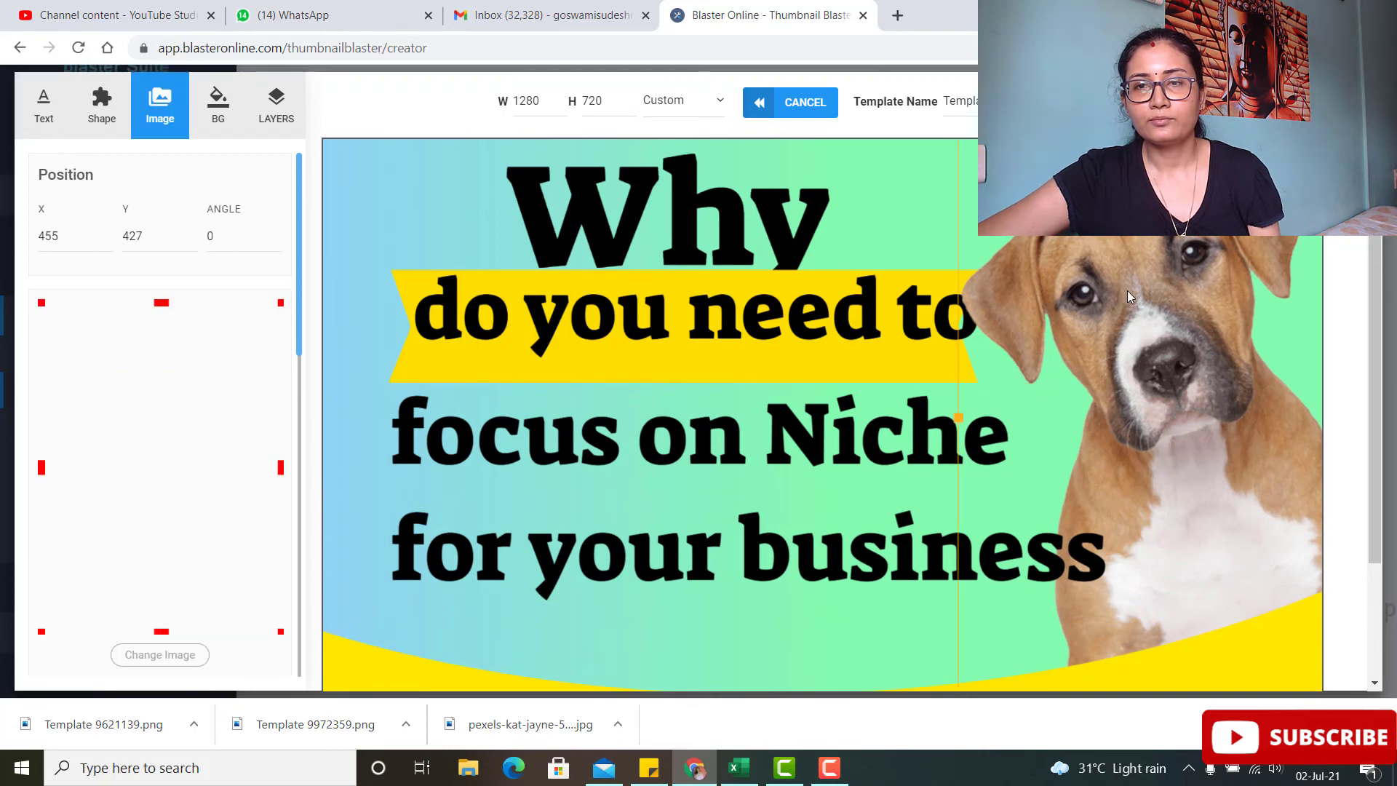
Delete the dog and place the creator's photo from My Images on the right side
{"action": "key", "text": "Delete"}
{"action": "left_click", "coordinate": [160, 105]}
{"action": "scroll", "coordinate": [50, 536], "scroll_direction": "down", "scroll_amount": 5}
{"action": "scroll", "coordinate": [57, 554], "scroll_direction": "up", "scroll_amount": 3}
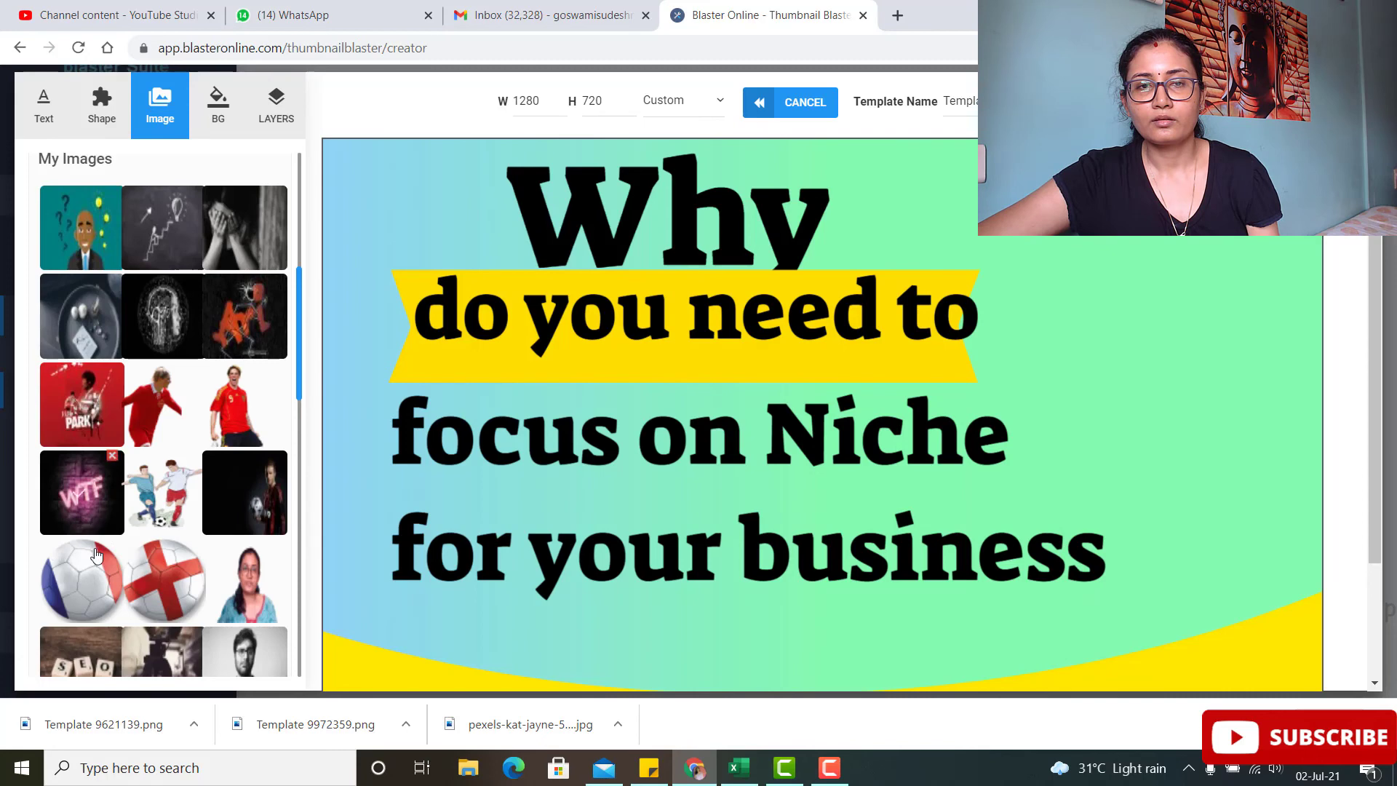
{"action": "scroll", "coordinate": [230, 593], "scroll_direction": "down", "scroll_amount": 5}
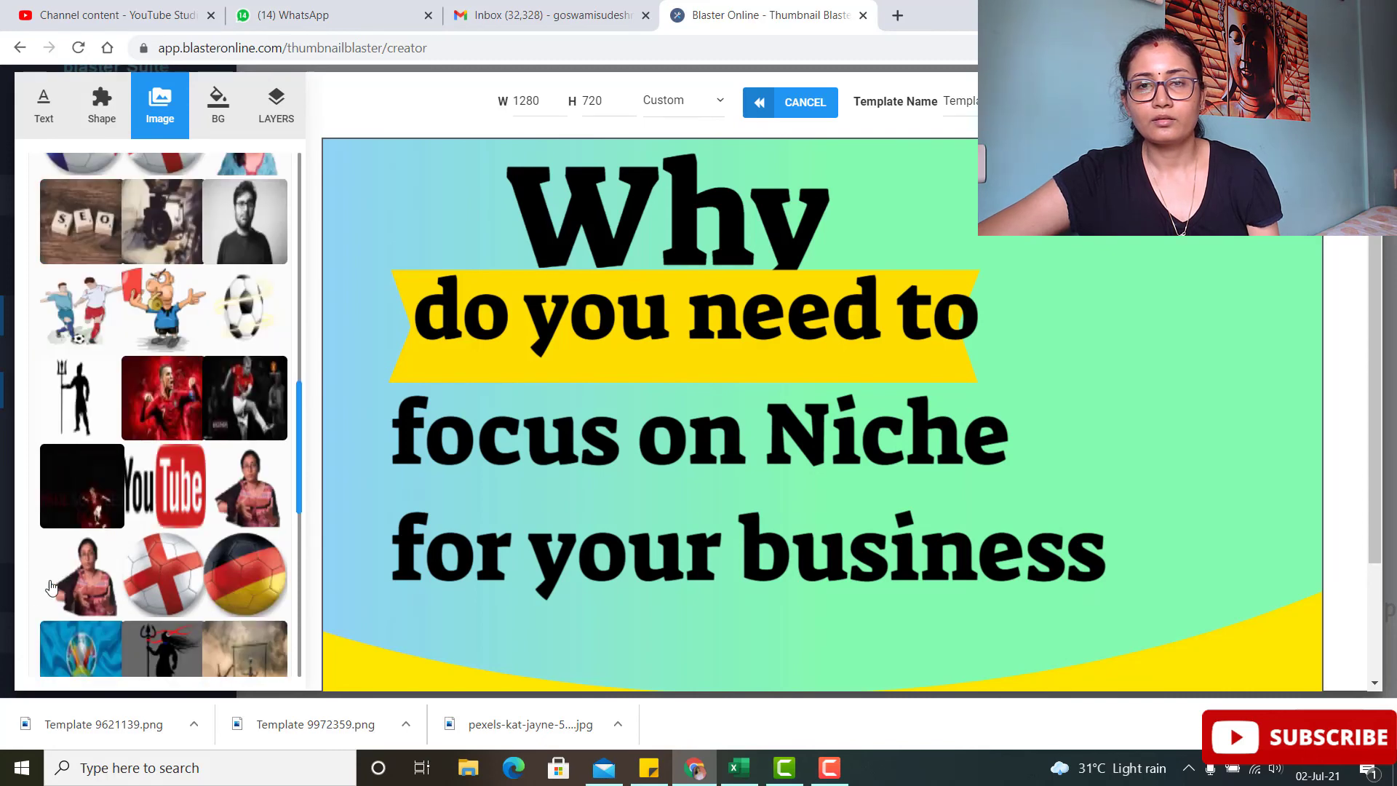
{"action": "left_click", "coordinate": [245, 486]}
{"action": "left_click_drag", "start_coordinate": [848, 466], "coordinate": [1172, 401]}
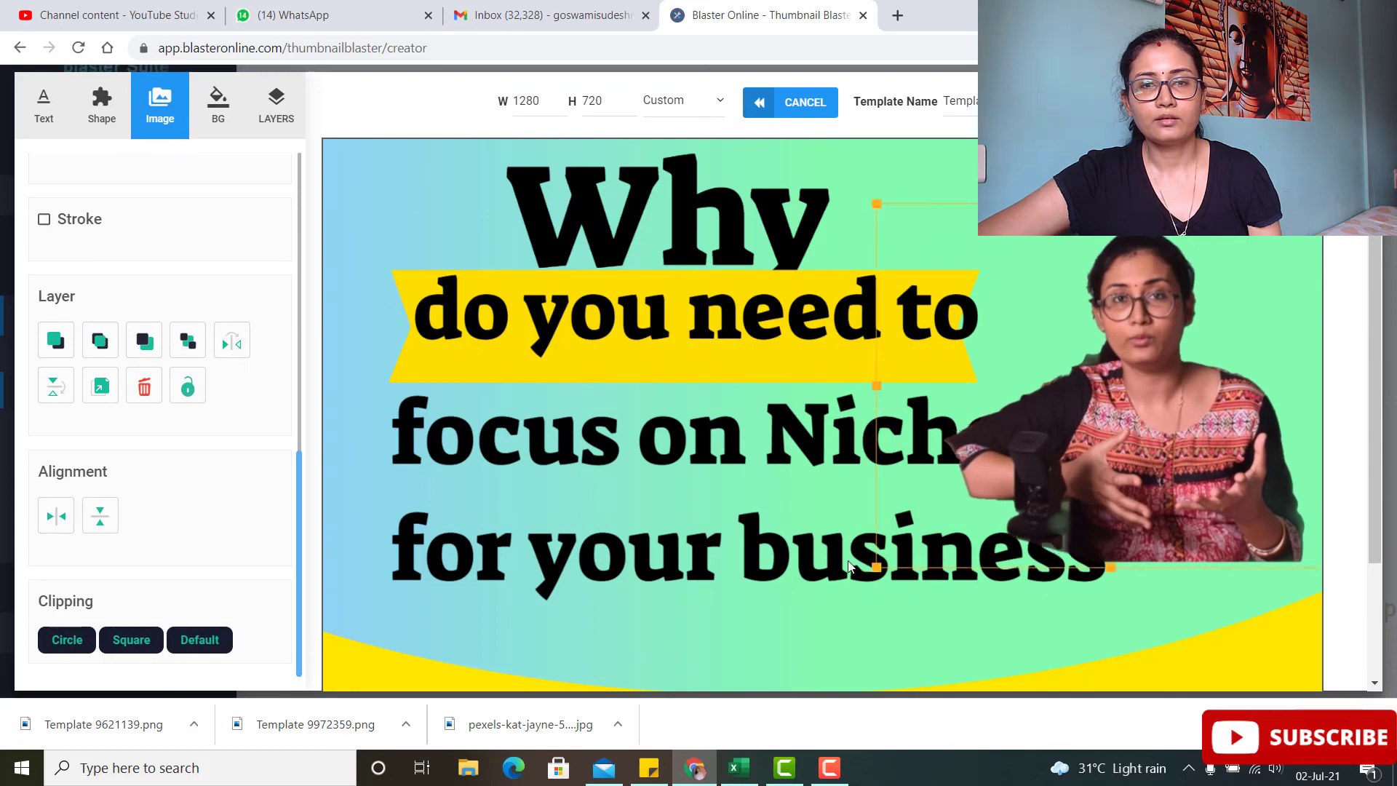